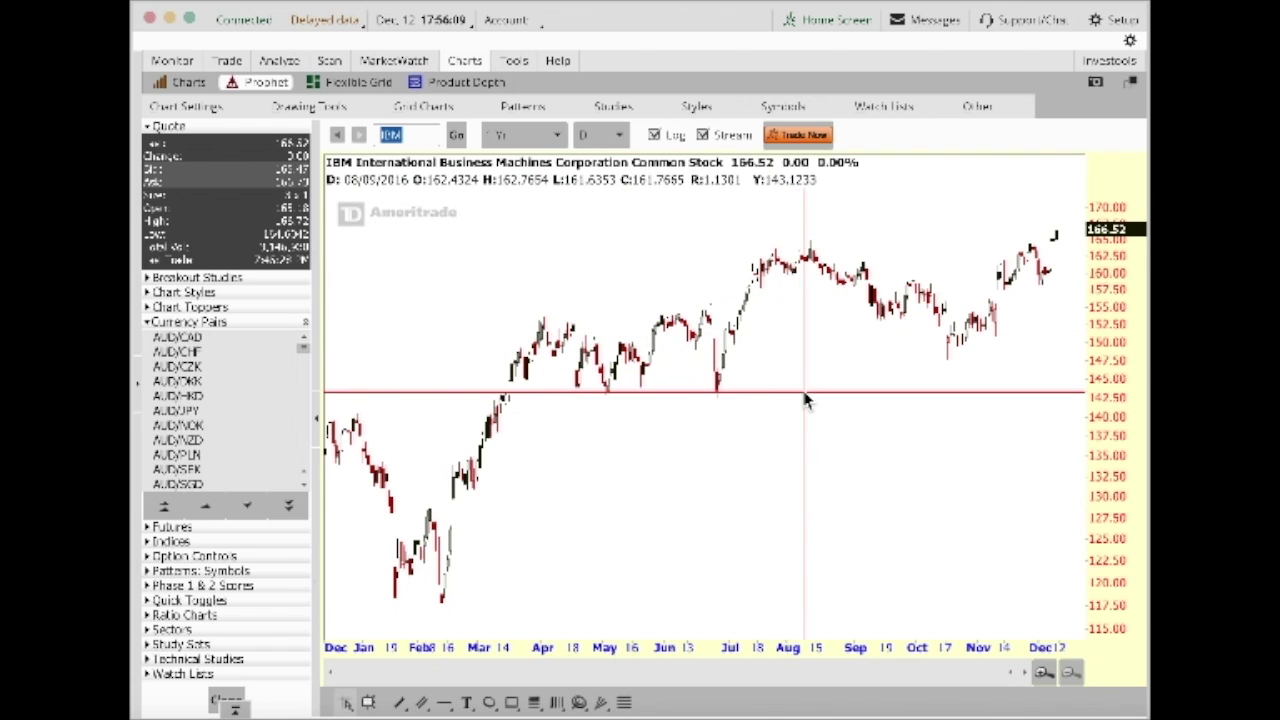
- Draw a horizontal resistance line at about 165 on the IBM chart, from the late-July peaks through the latest December bars
drag(779, 402, 1074, 423)
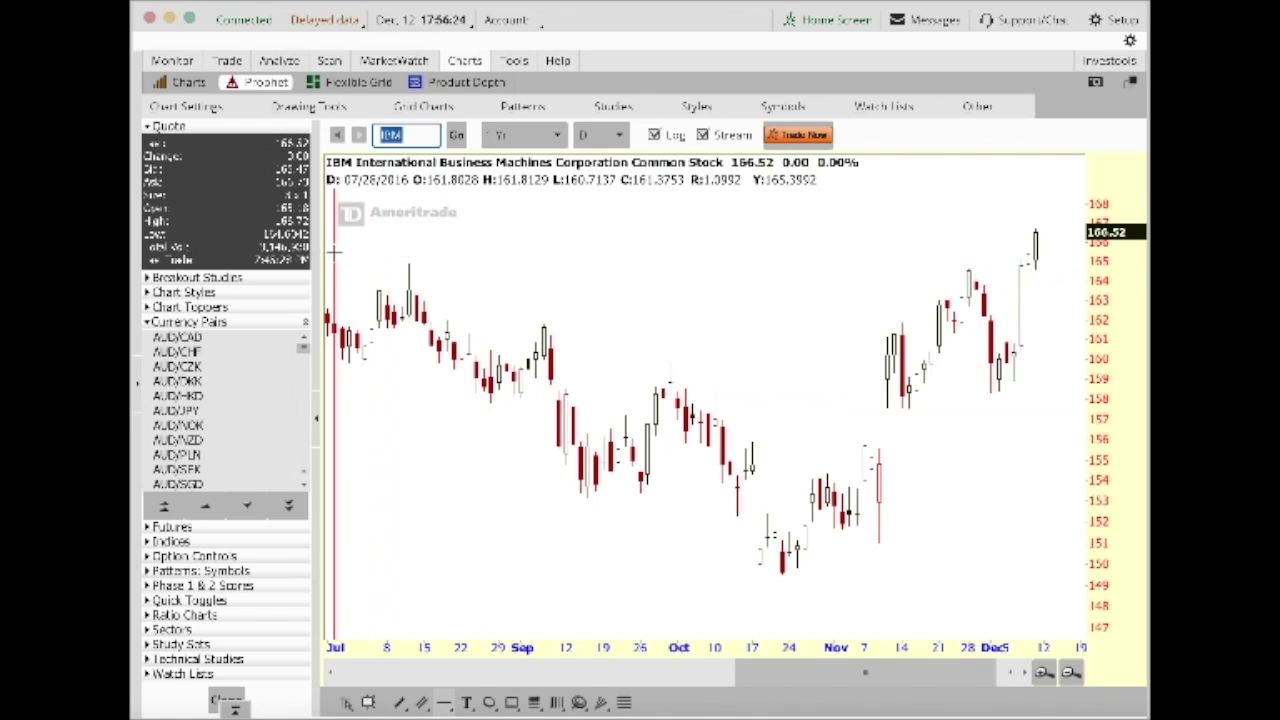
click(333, 252)
drag(1021, 230, 1082, 262)
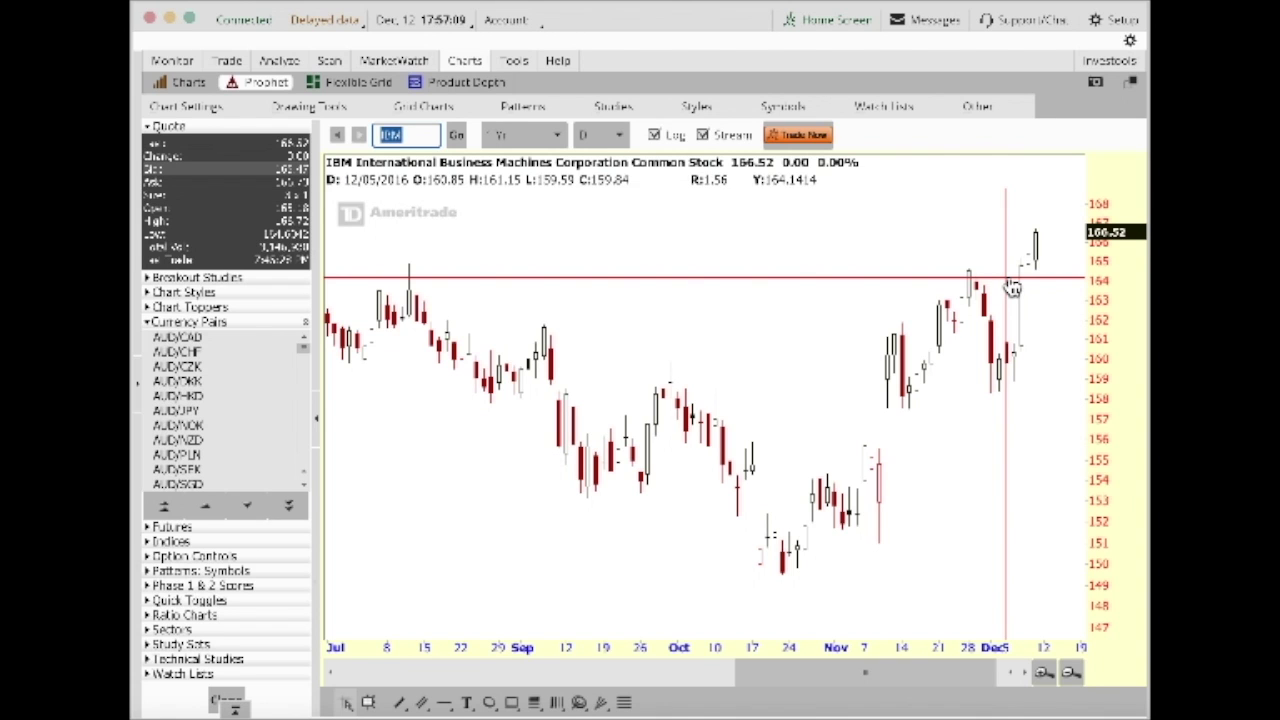
click(1071, 673)
click(1074, 675)
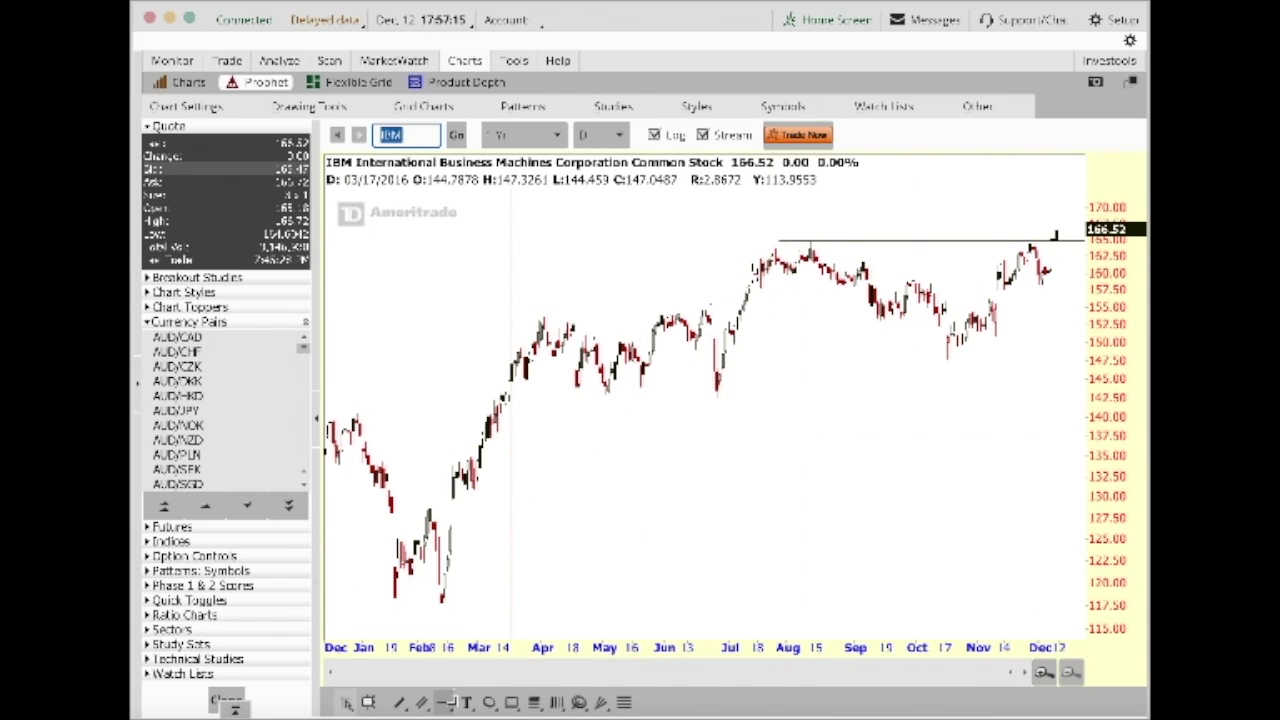
- Draw a horizontal support line at about 143 under the May and June lows, from mid-March to the latest bars
click(444, 703)
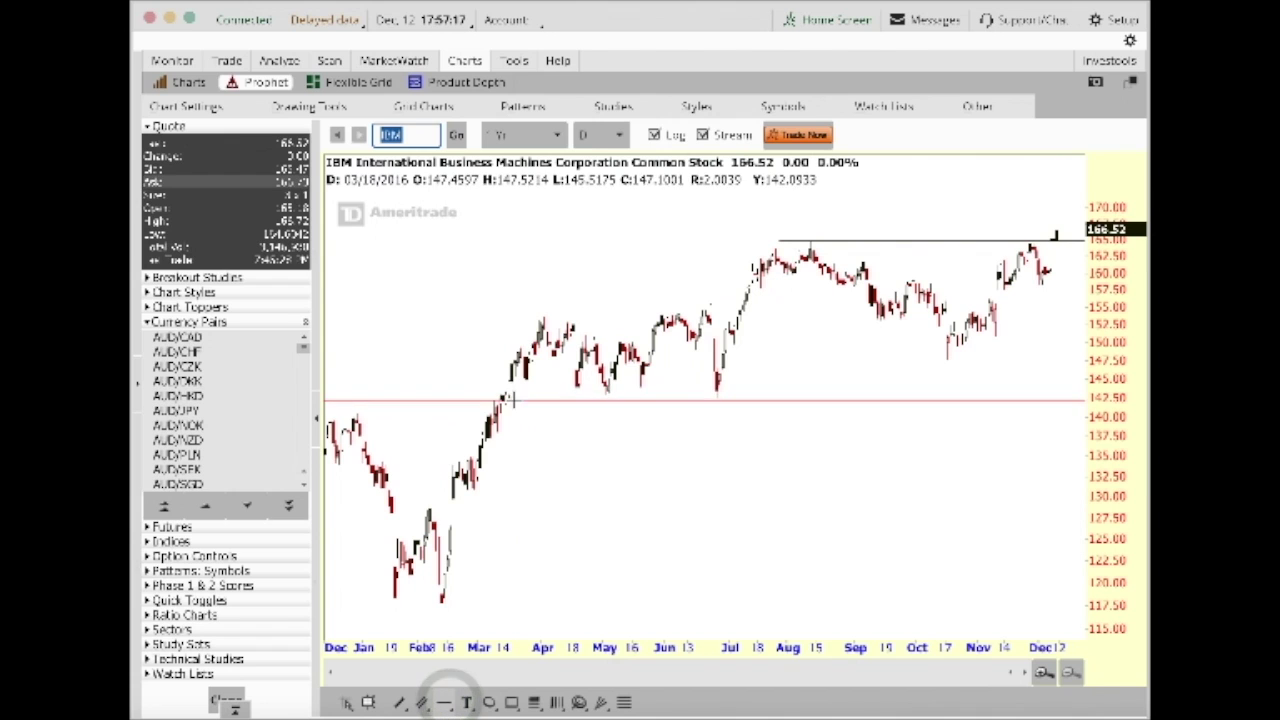
click(512, 397)
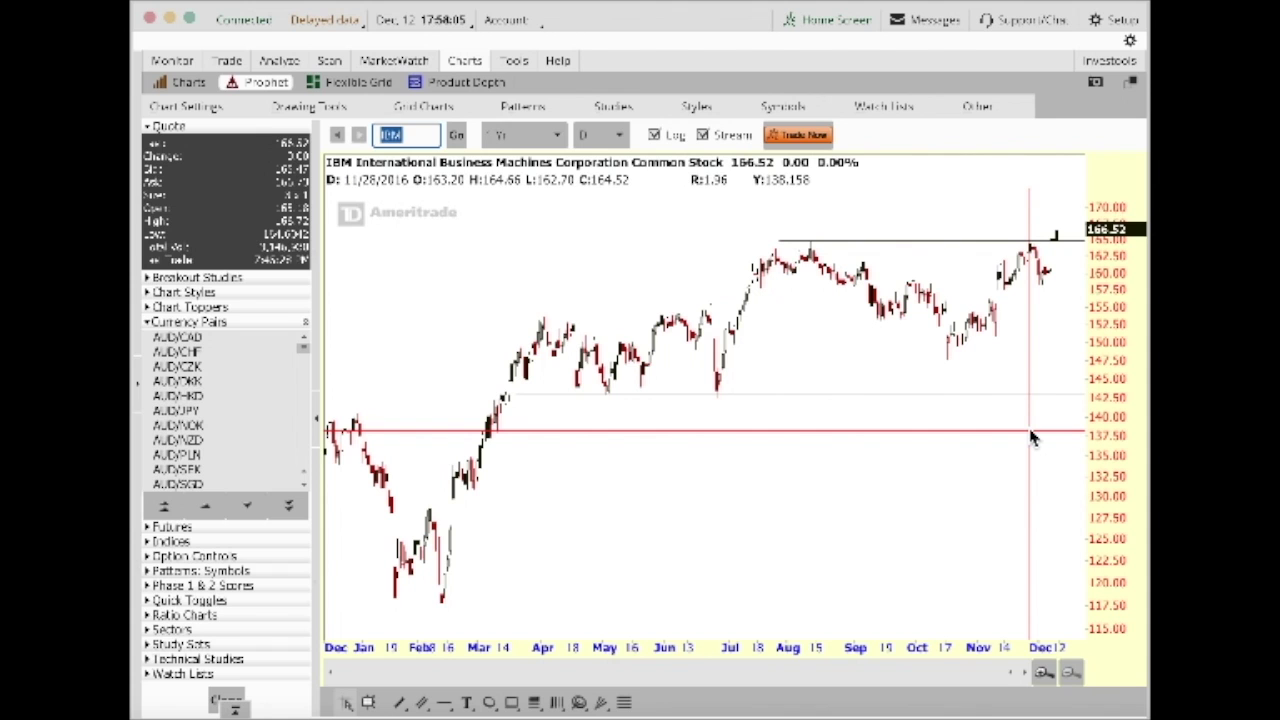
drag(1033, 437, 897, 423)
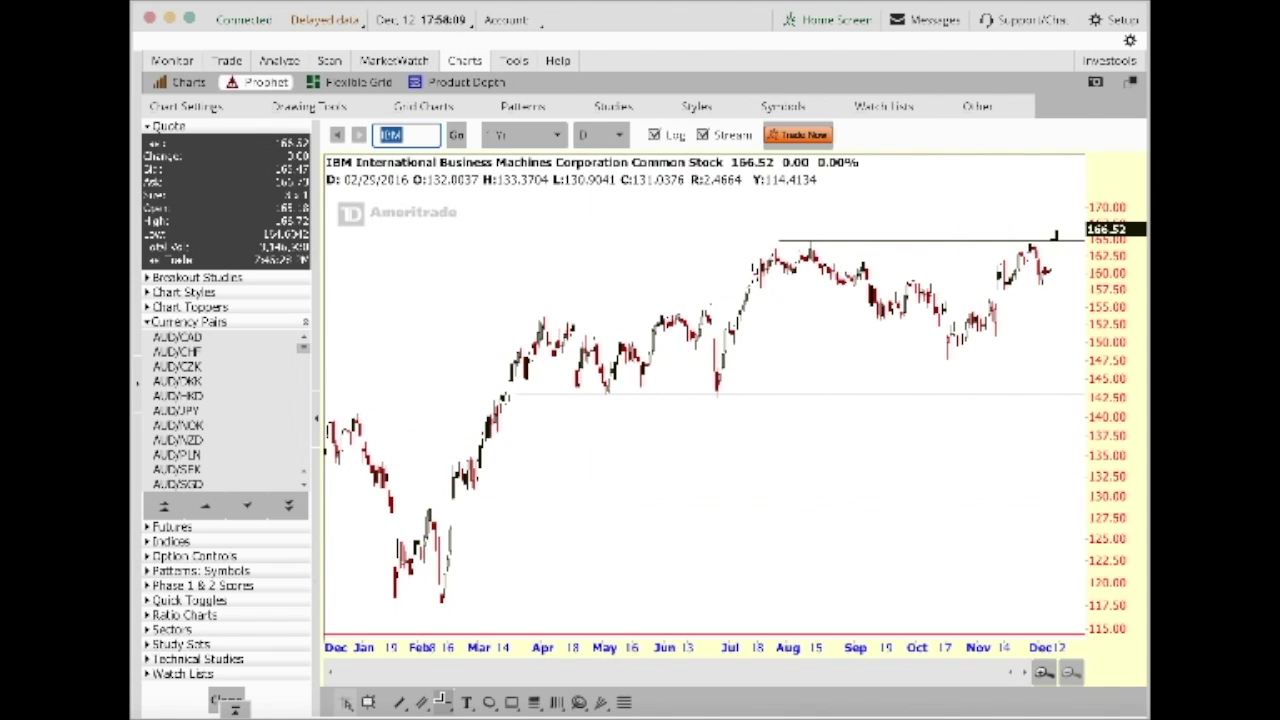
- Draw a horizontal line at about 153.6 along the April to June peaks, from mid-March to about the start of August
click(443, 702)
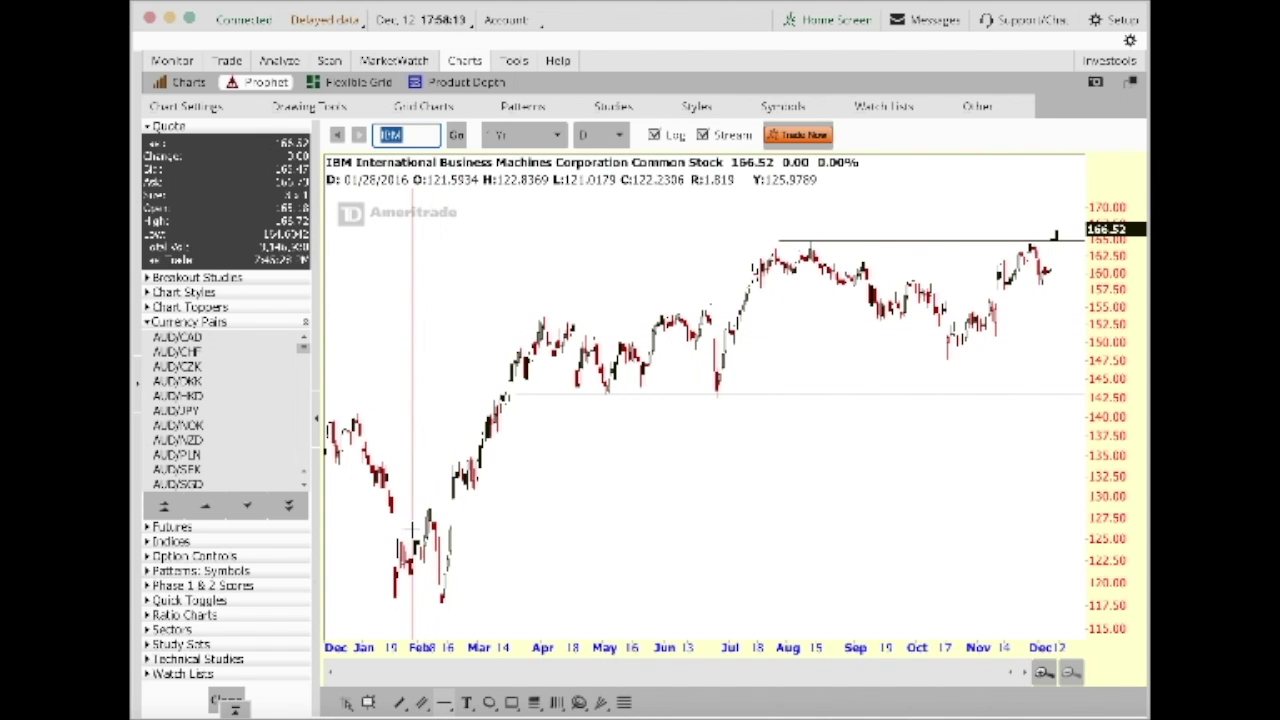
drag(450, 389, 775, 388)
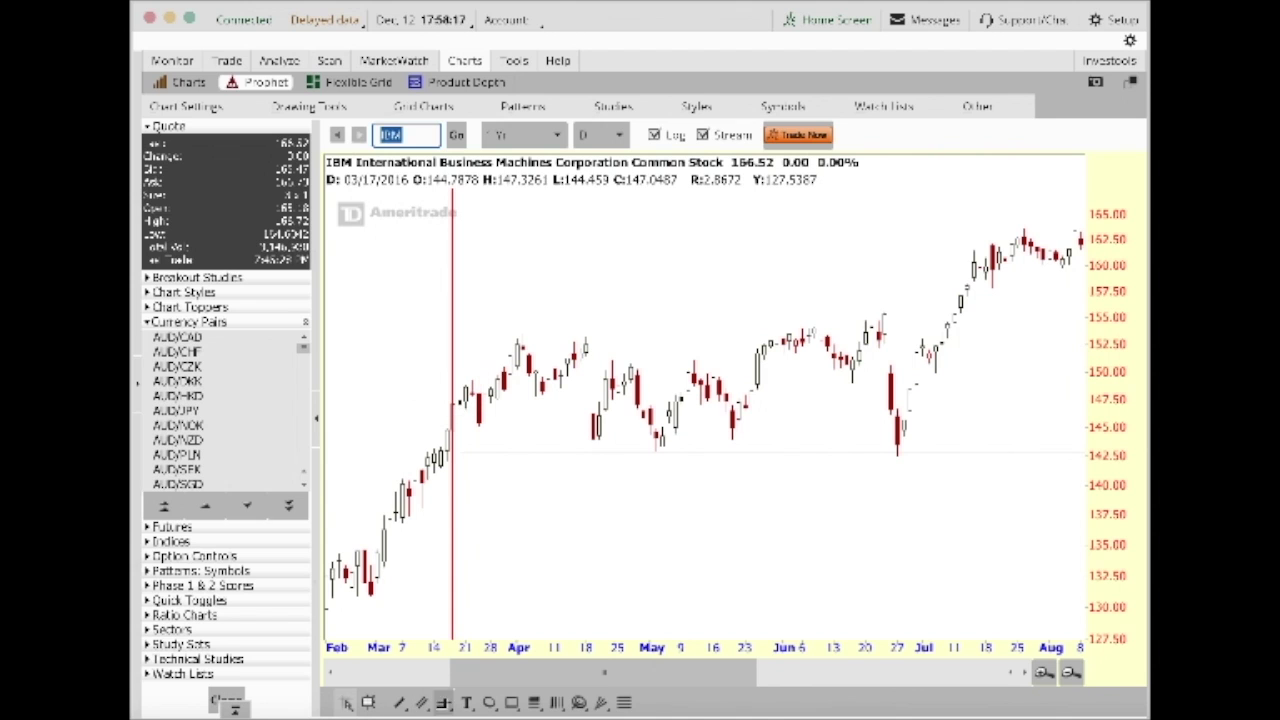
click(439, 328)
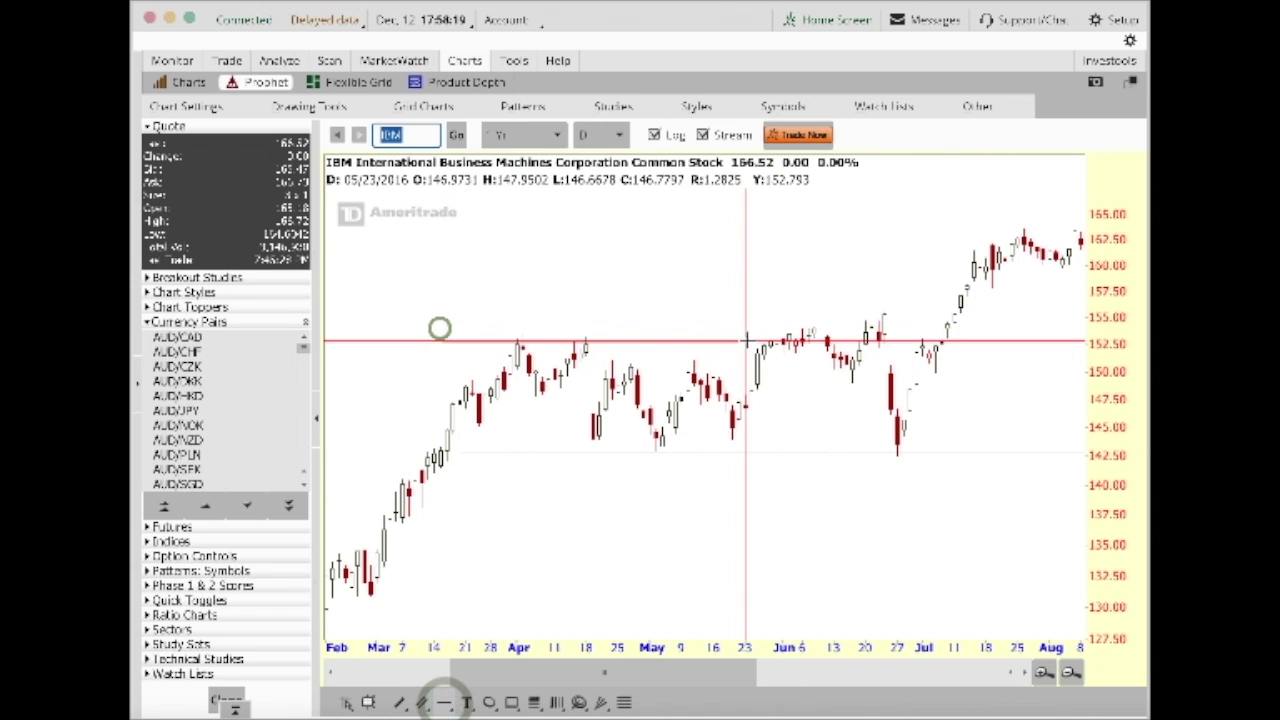
click(1042, 331)
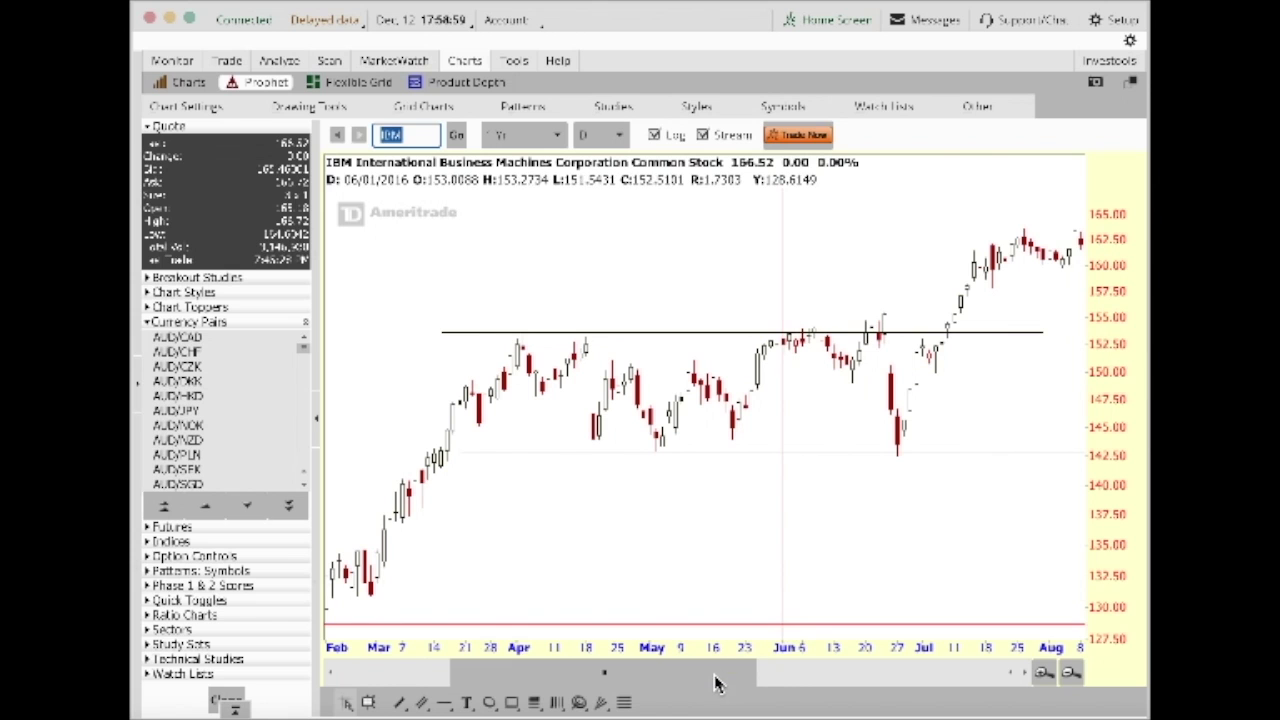
- Delete the short horizontal line over the April to June peaks
drag(714, 674, 815, 678)
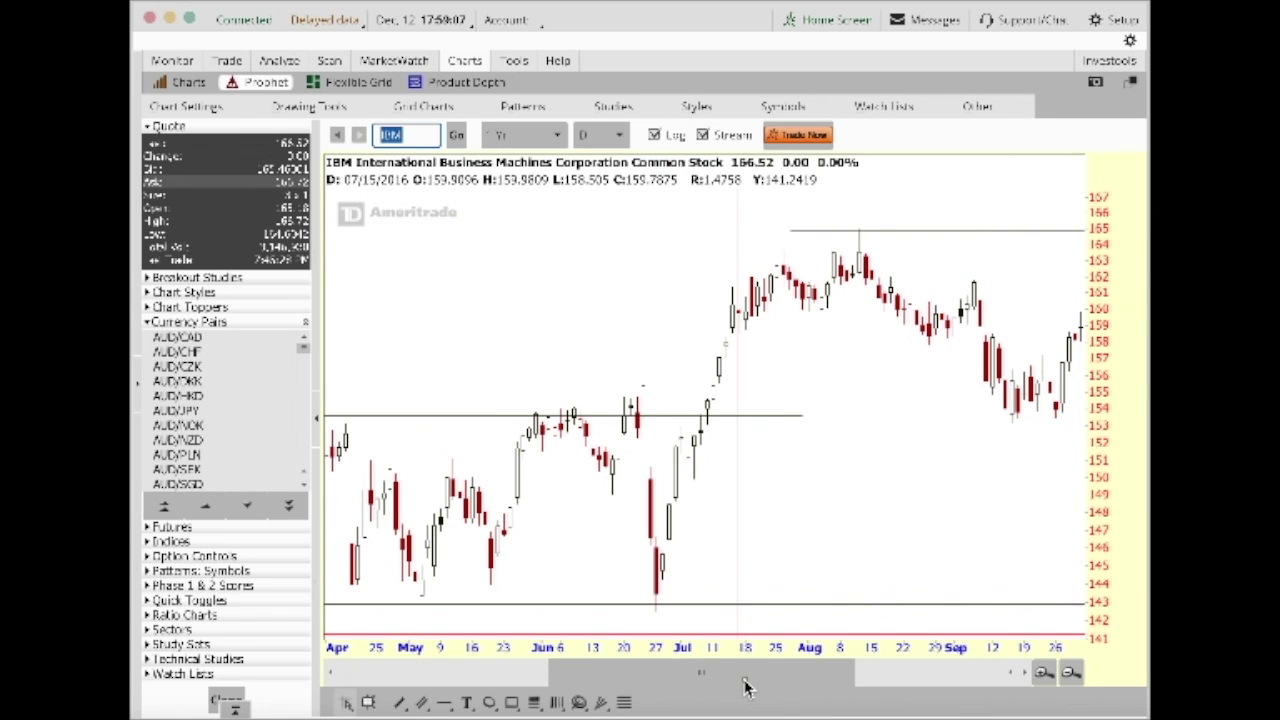
scroll(745, 683, right, 5)
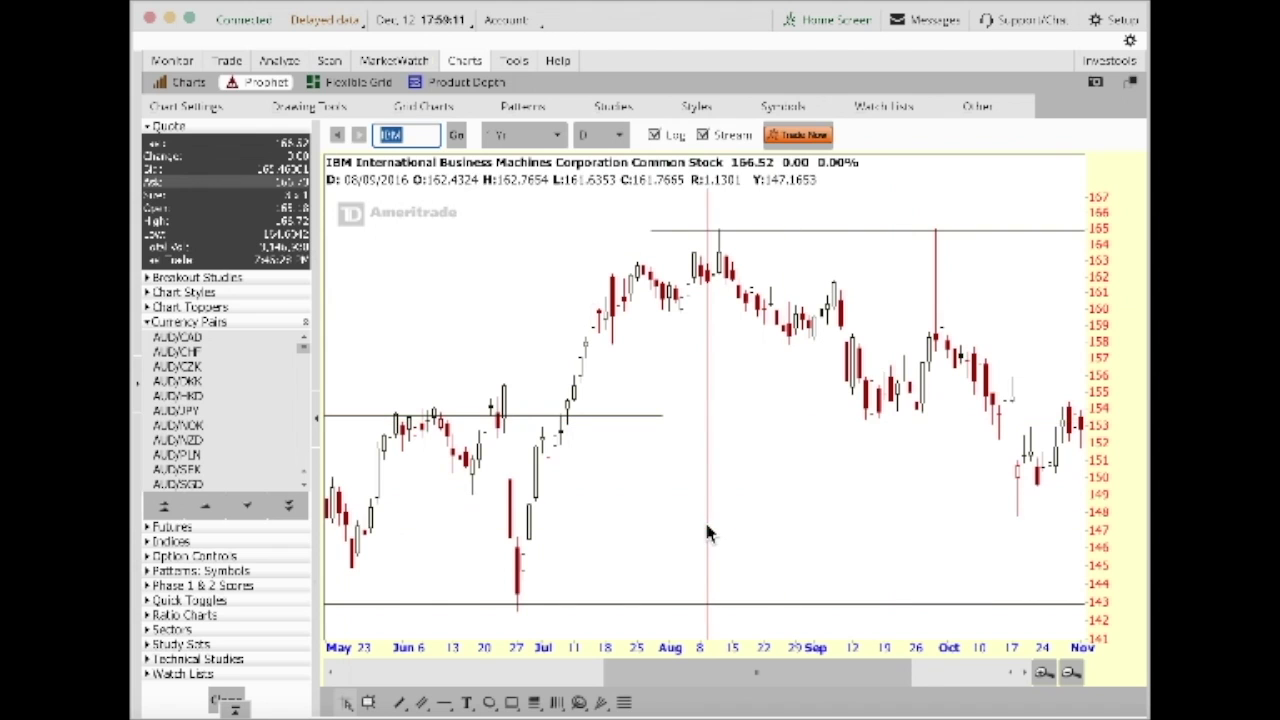
click(1070, 673)
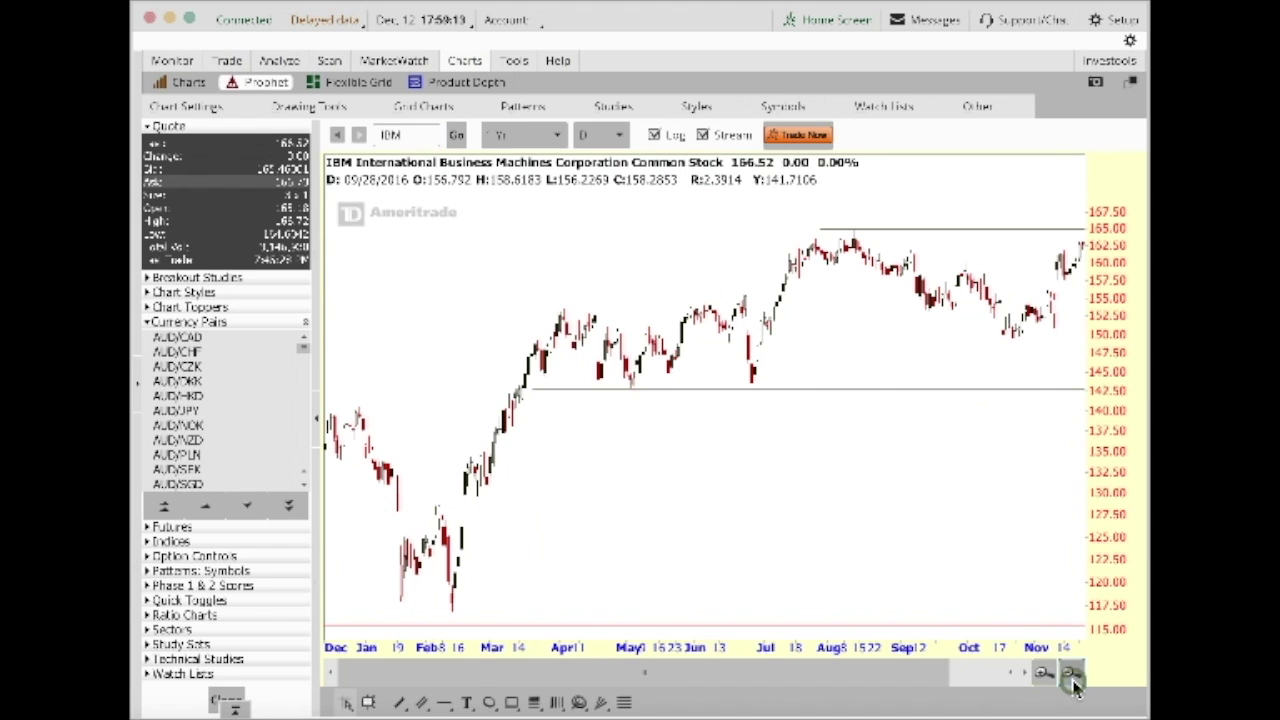
click(1070, 673)
click(466, 297)
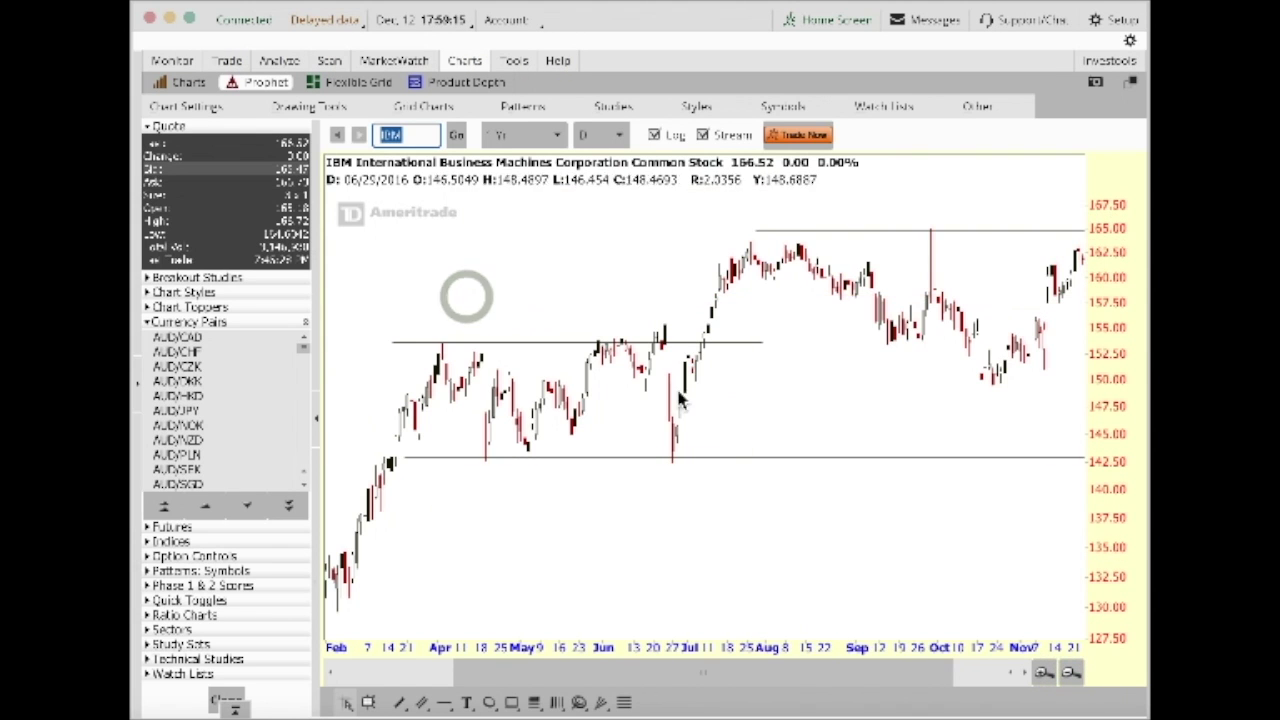
right_click(635, 345)
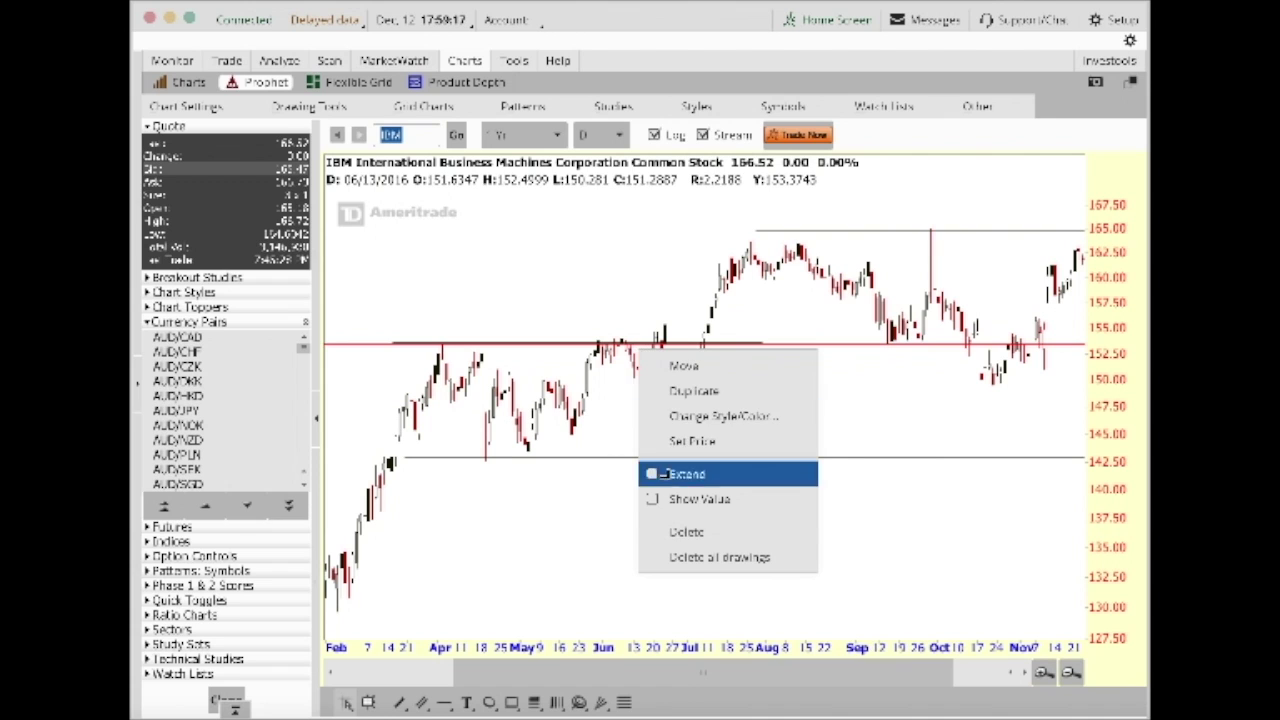
click(678, 527)
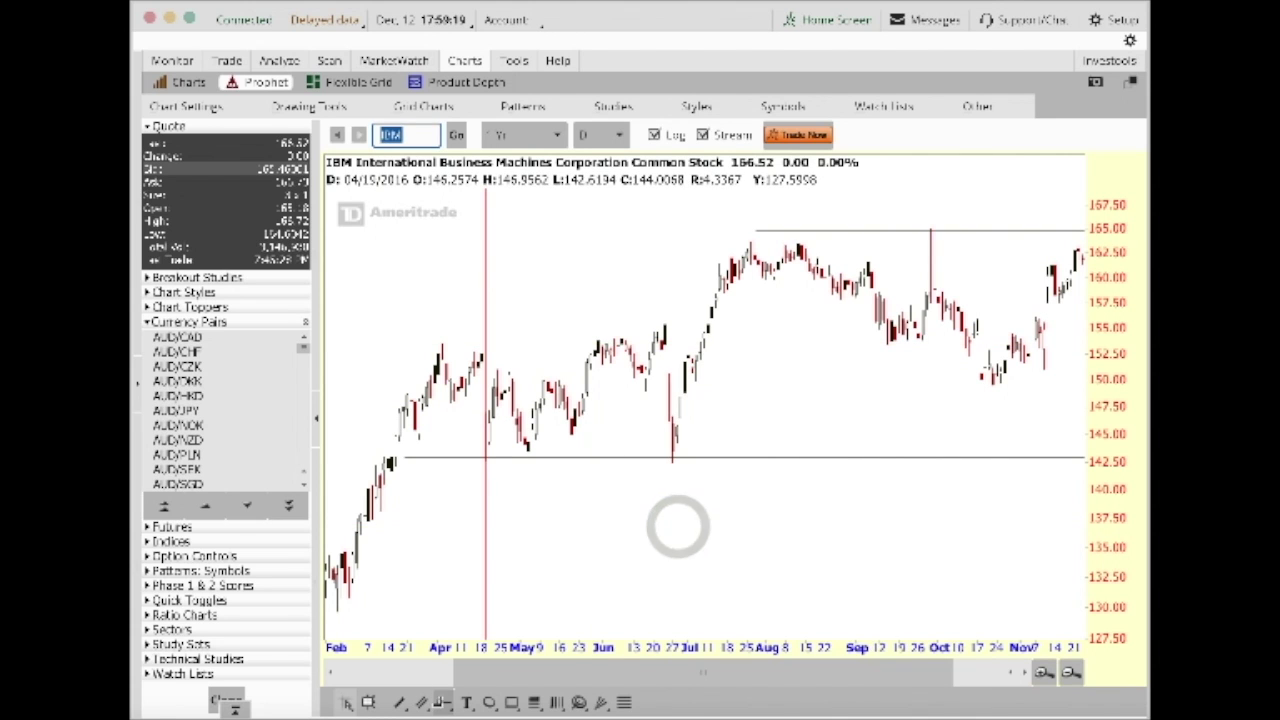
- Draw a longer horizontal line at about 153.6, from before March across the April to June peaks and past November
click(343, 342)
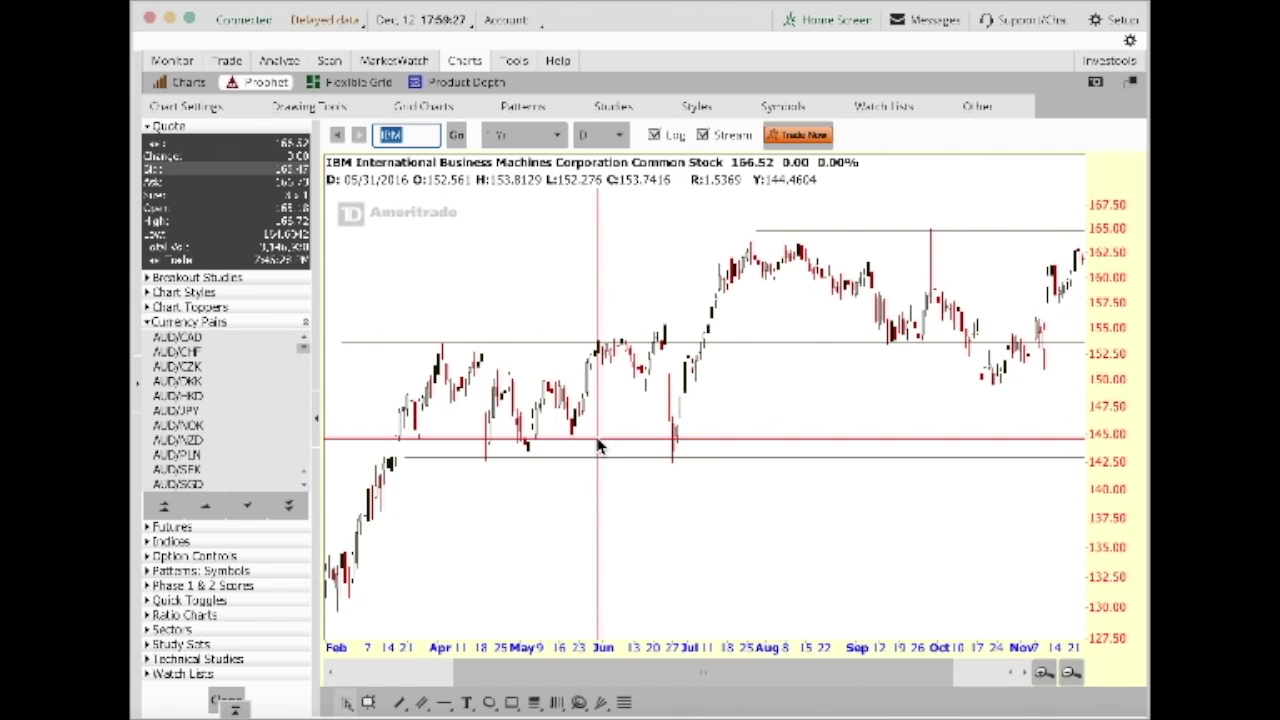
drag(423, 309, 986, 396)
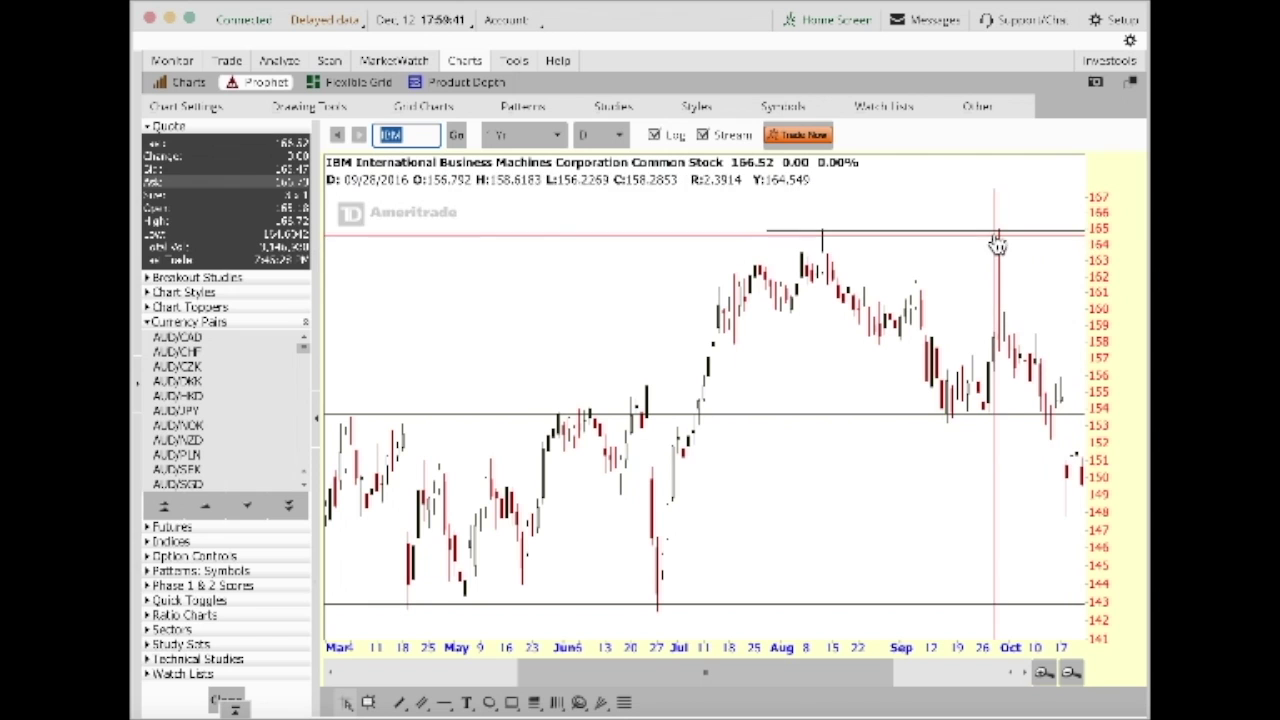
drag(862, 672, 985, 677)
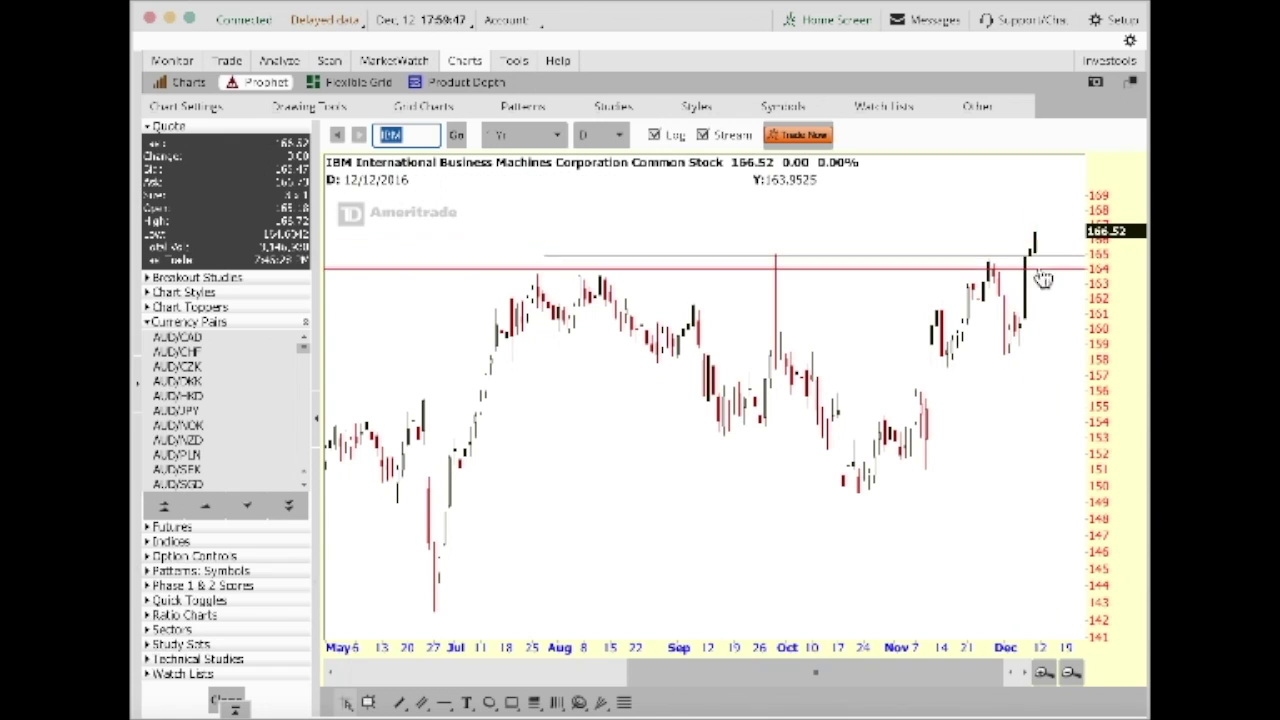
- Draw a rising trendline from about 148 at the mid-October low, under the early-November and early-December lows, past the latest bar
click(1071, 672)
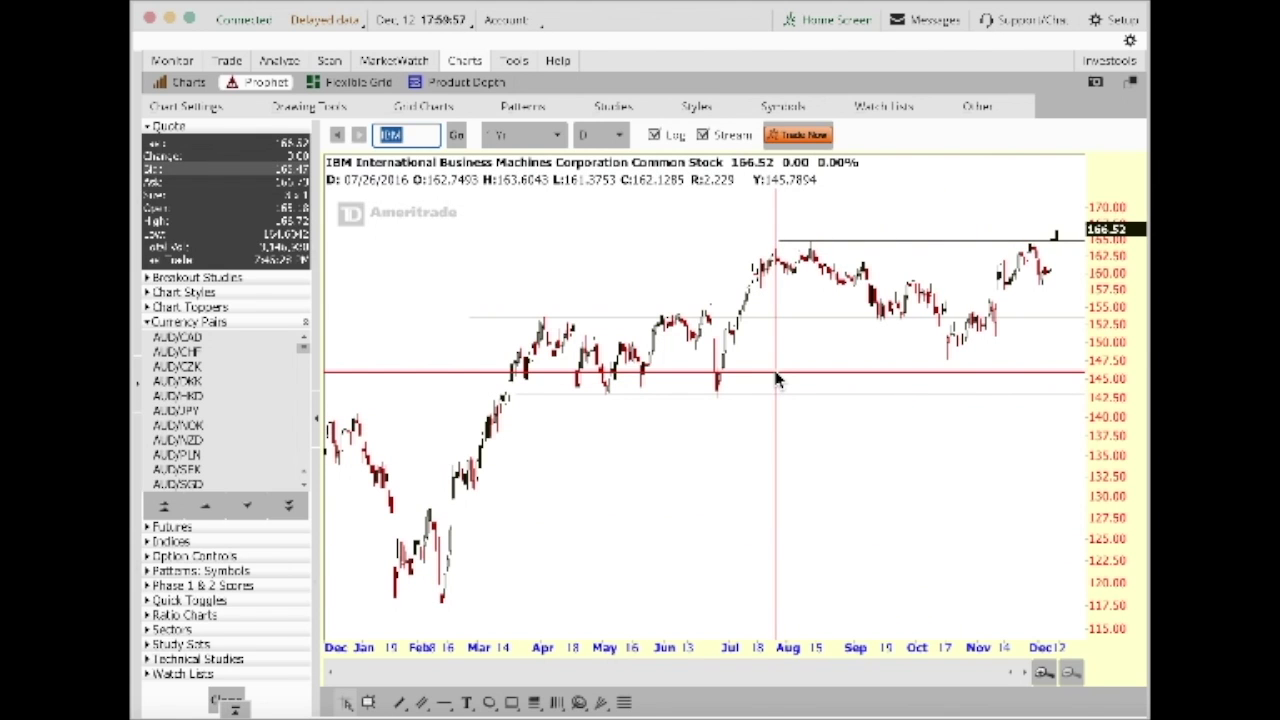
click(808, 477)
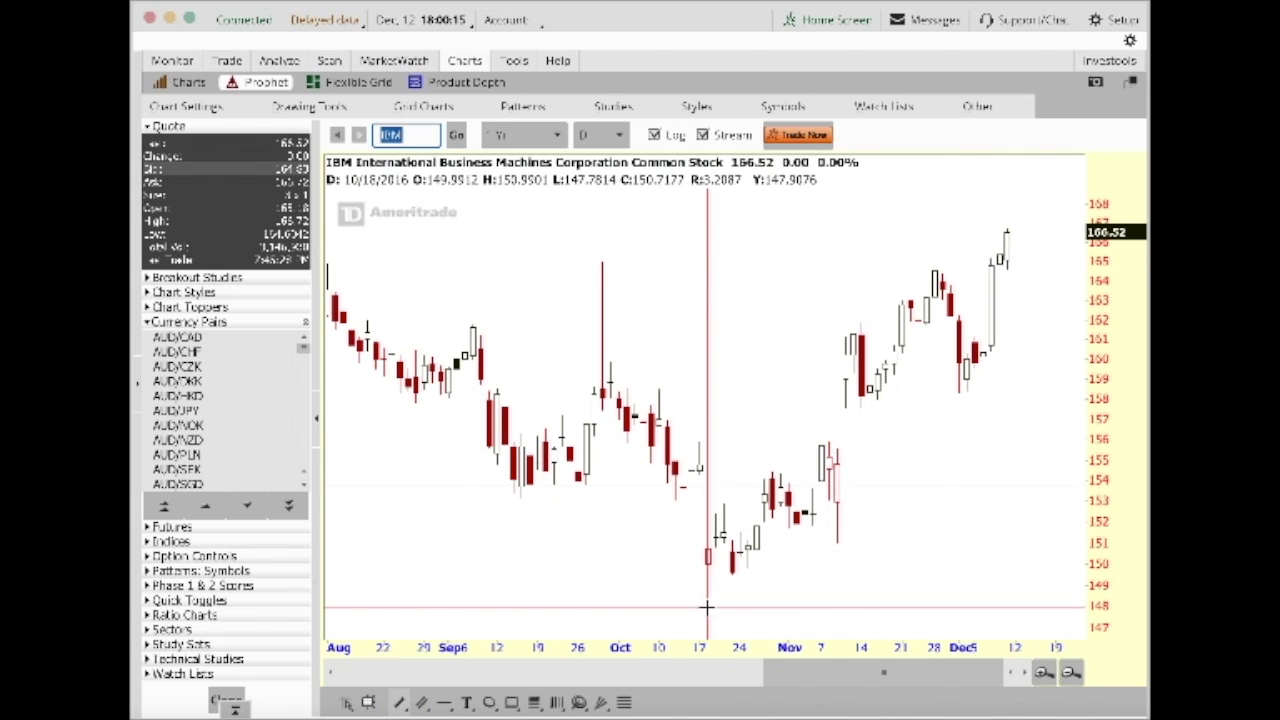
drag(710, 610, 1055, 320)
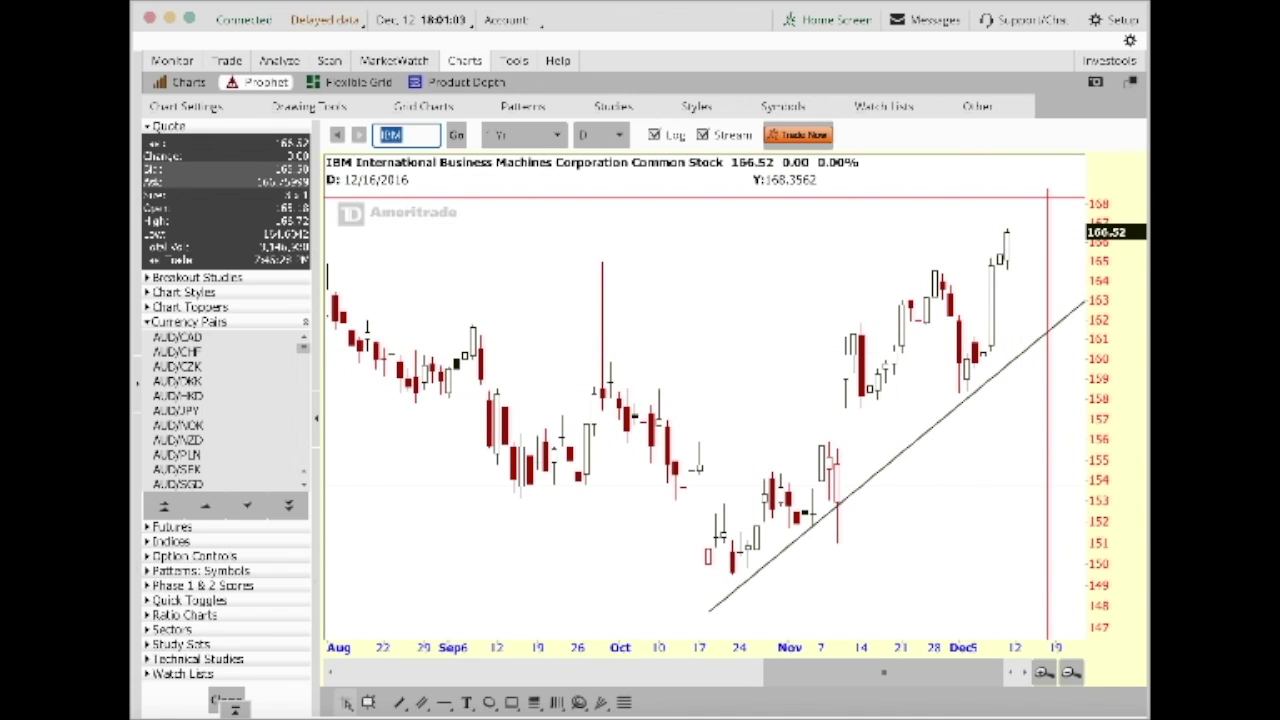
- Annotate the chart in red pen: circle the latest price, mark the three earlier peaks near 165, and add an arrow towards the breakout
key(p)
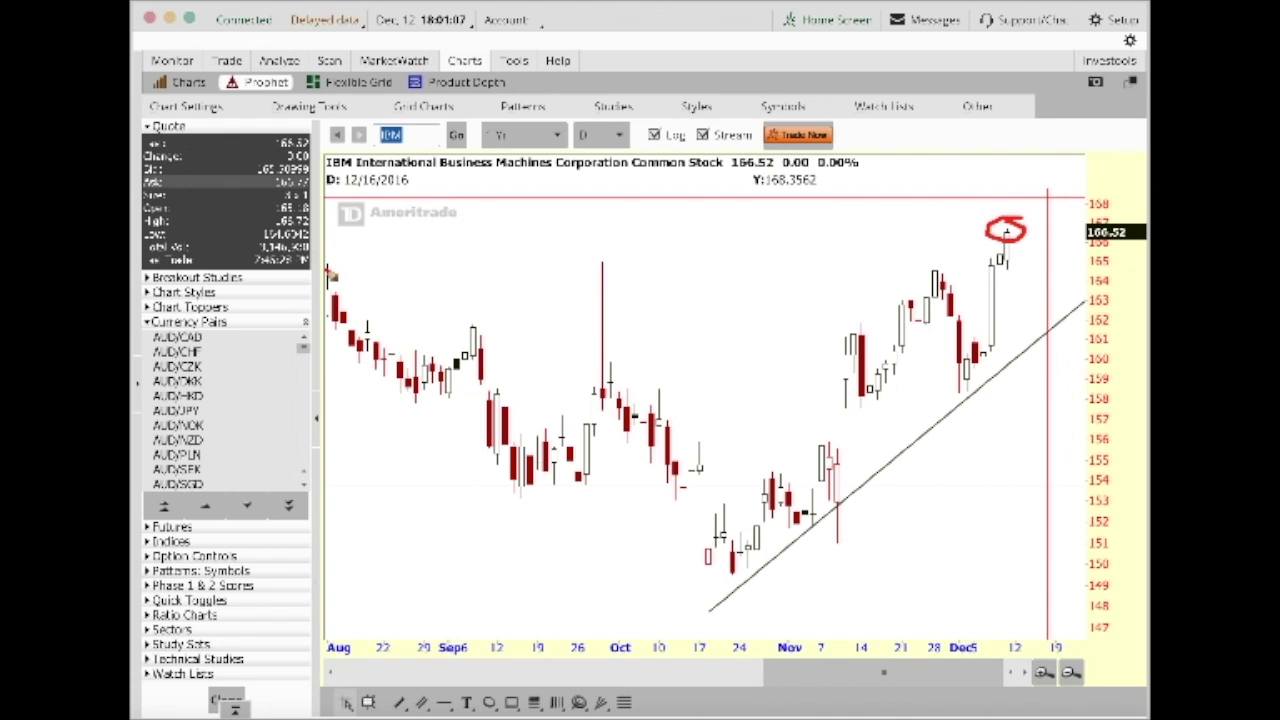
drag(569, 265, 616, 265)
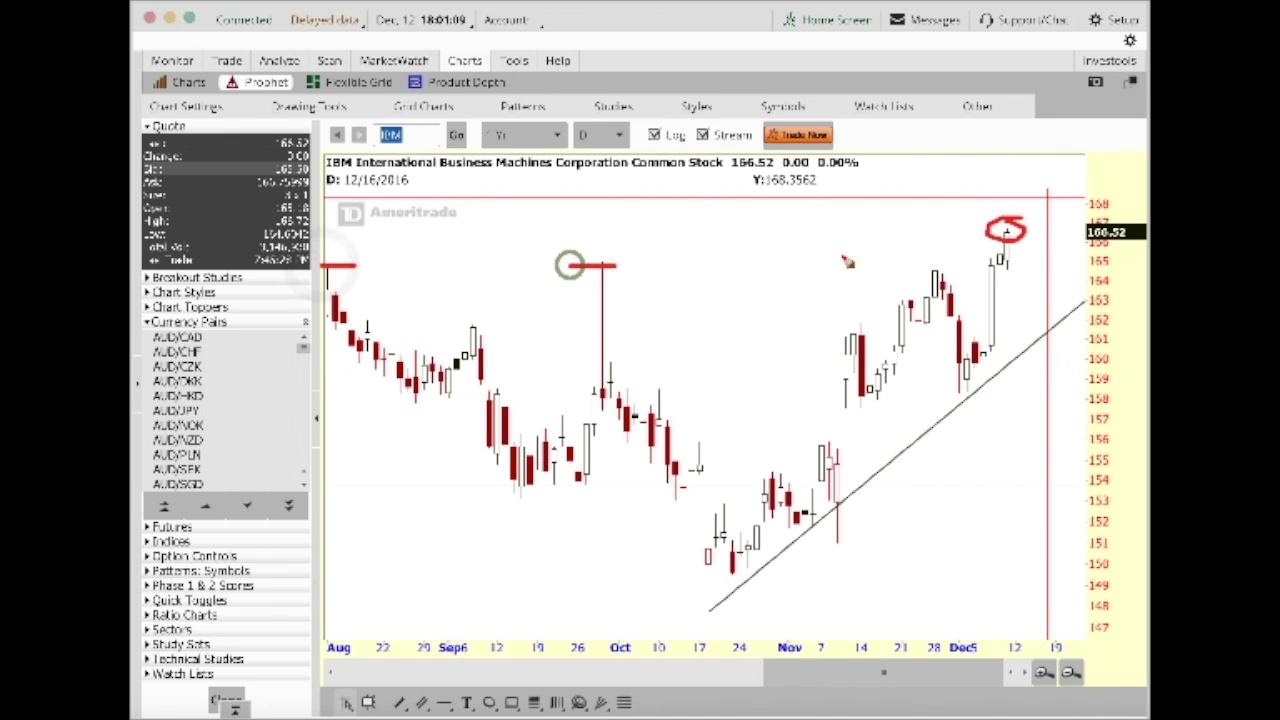
mouse_move(920, 265)
mouse_down()
mouse_move(988, 260)
mouse_move(978, 226)
mouse_up()
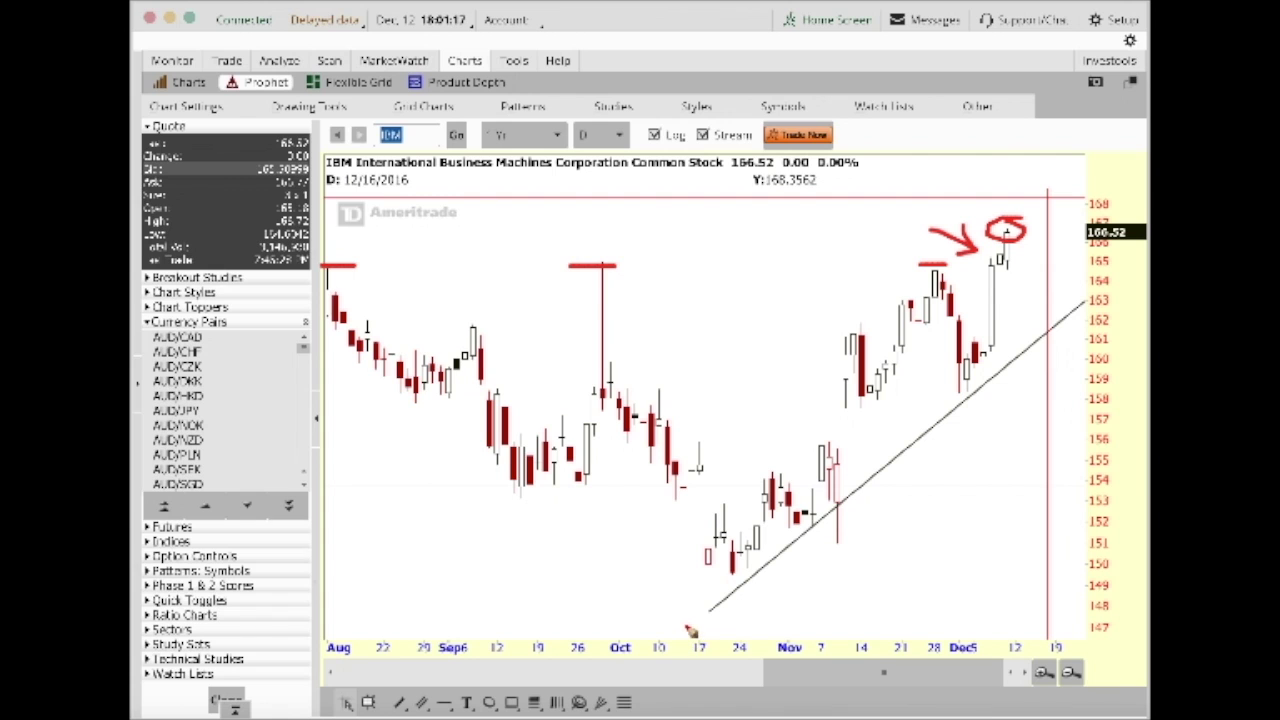
- Sketch the October to December zigzag uptrend, its surrounding channel and a projected pullback and rebound in red pen
mouse_move(777, 474)
mouse_down()
mouse_move(820, 525)
mouse_move(884, 366)
mouse_up()
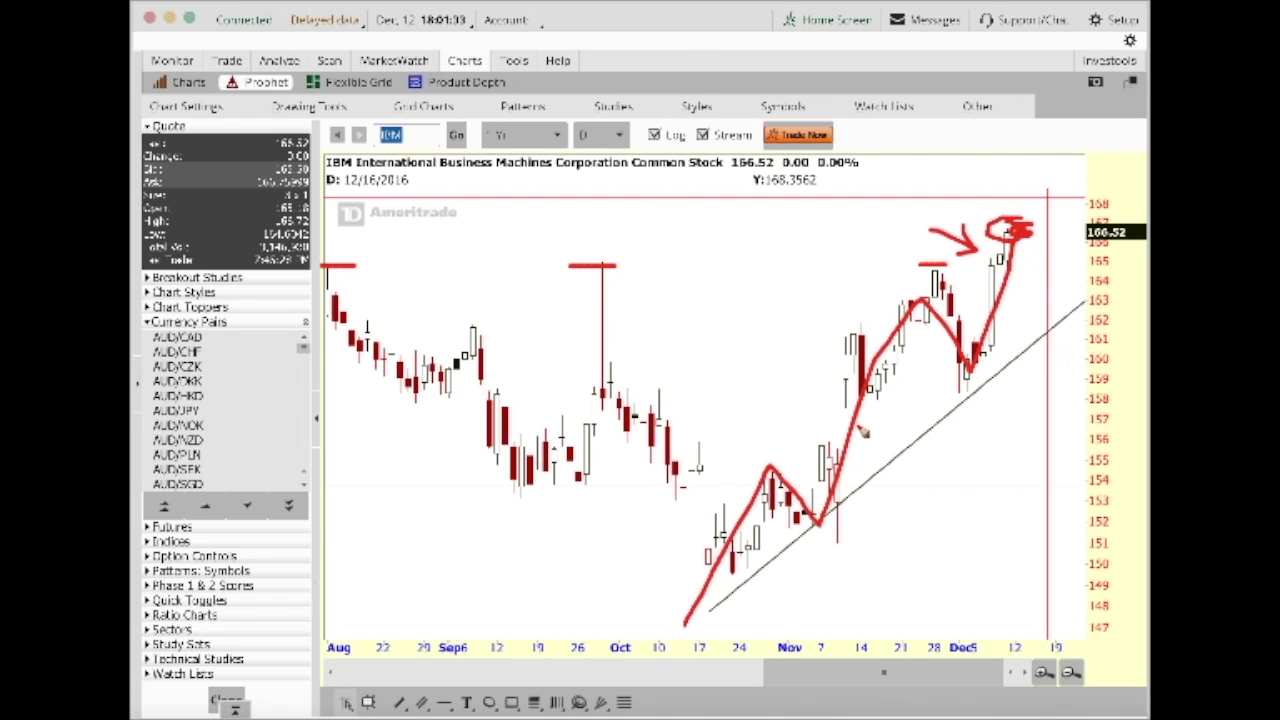
drag(695, 461, 945, 283)
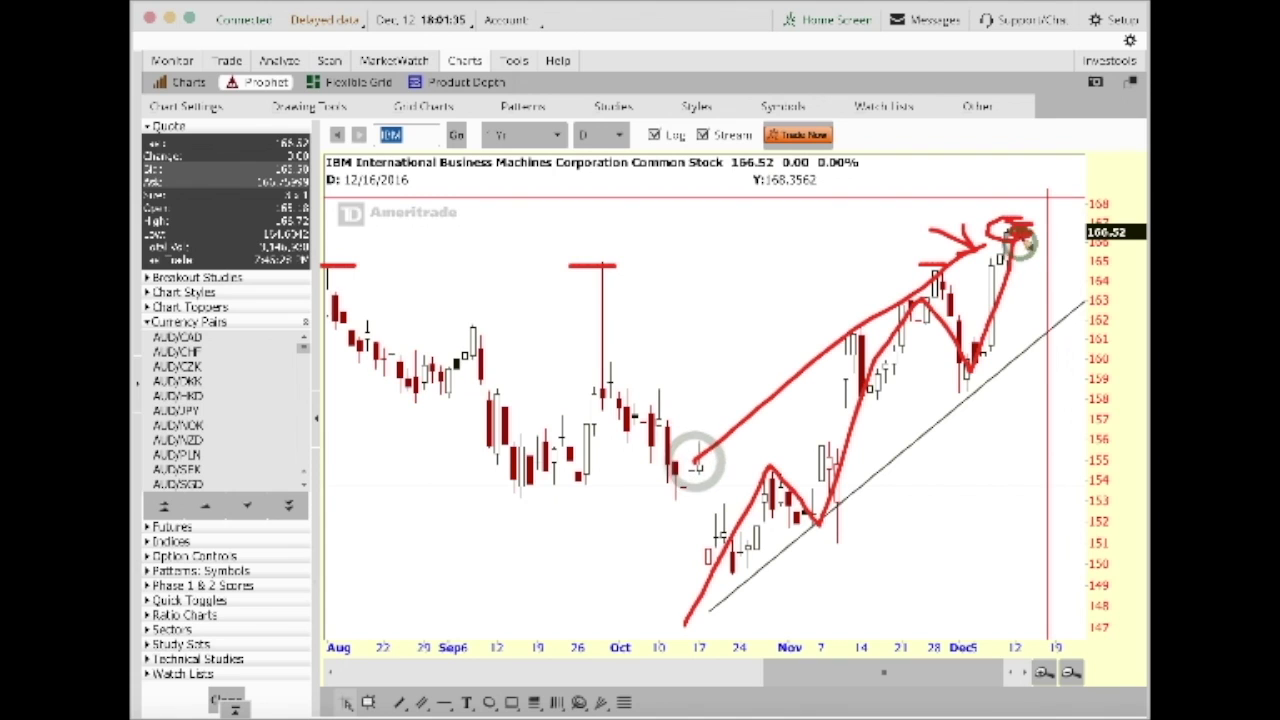
drag(1018, 230, 1118, 290)
mouse_move(676, 462)
mouse_down()
mouse_move(706, 594)
mouse_move(1118, 290)
mouse_up()
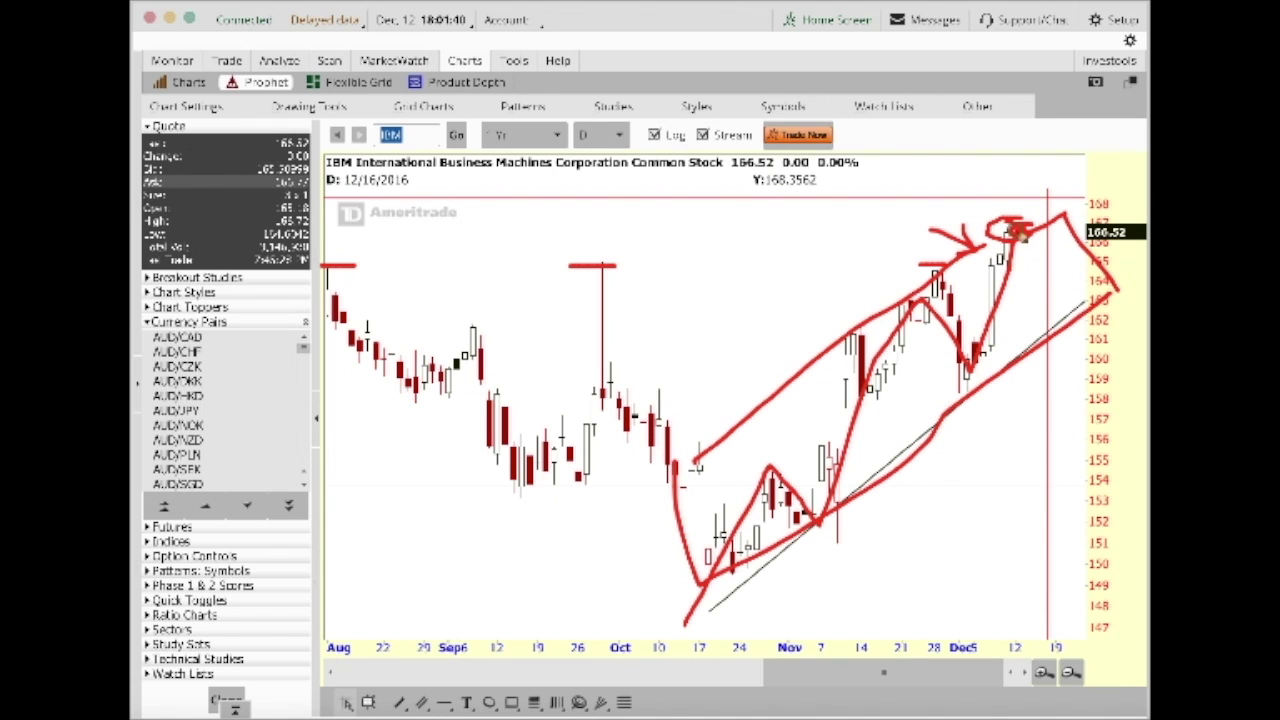
drag(1045, 262, 1076, 312)
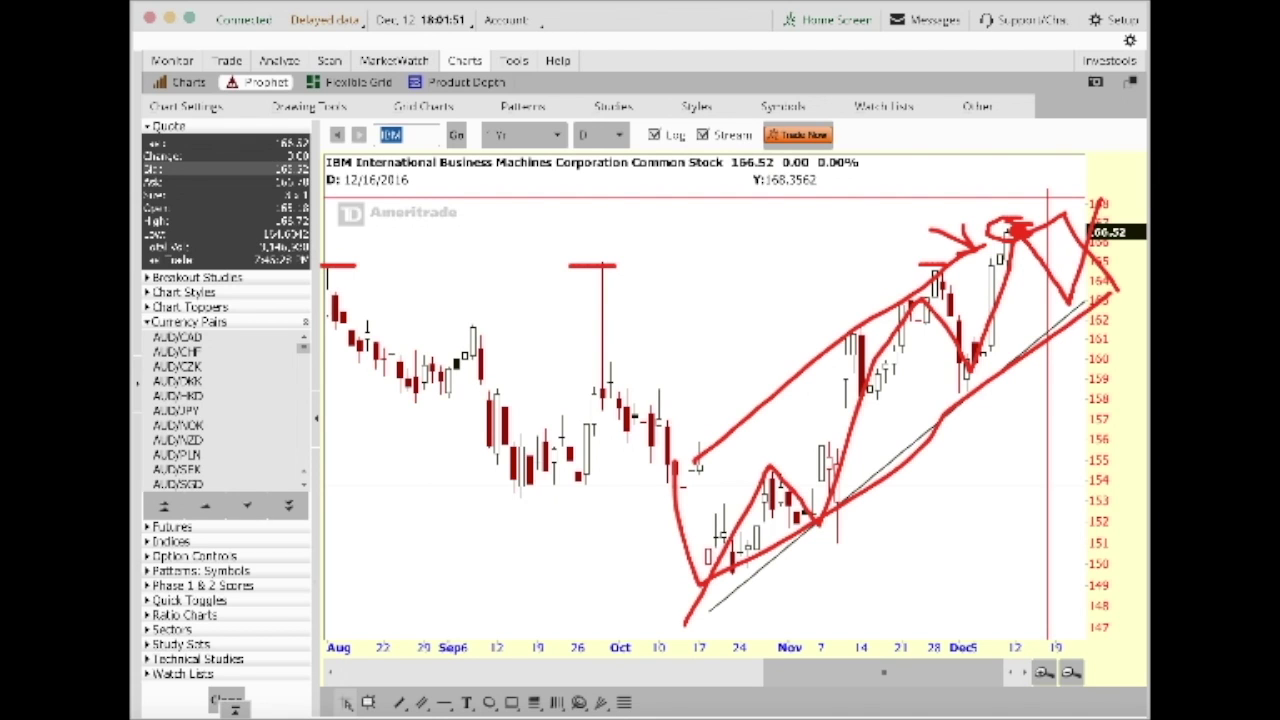
- Clear all the red pen marks and return to the normal cursor on the full one-year IBM chart
key(c)
key(Escape)
click(893, 373)
click(1071, 672)
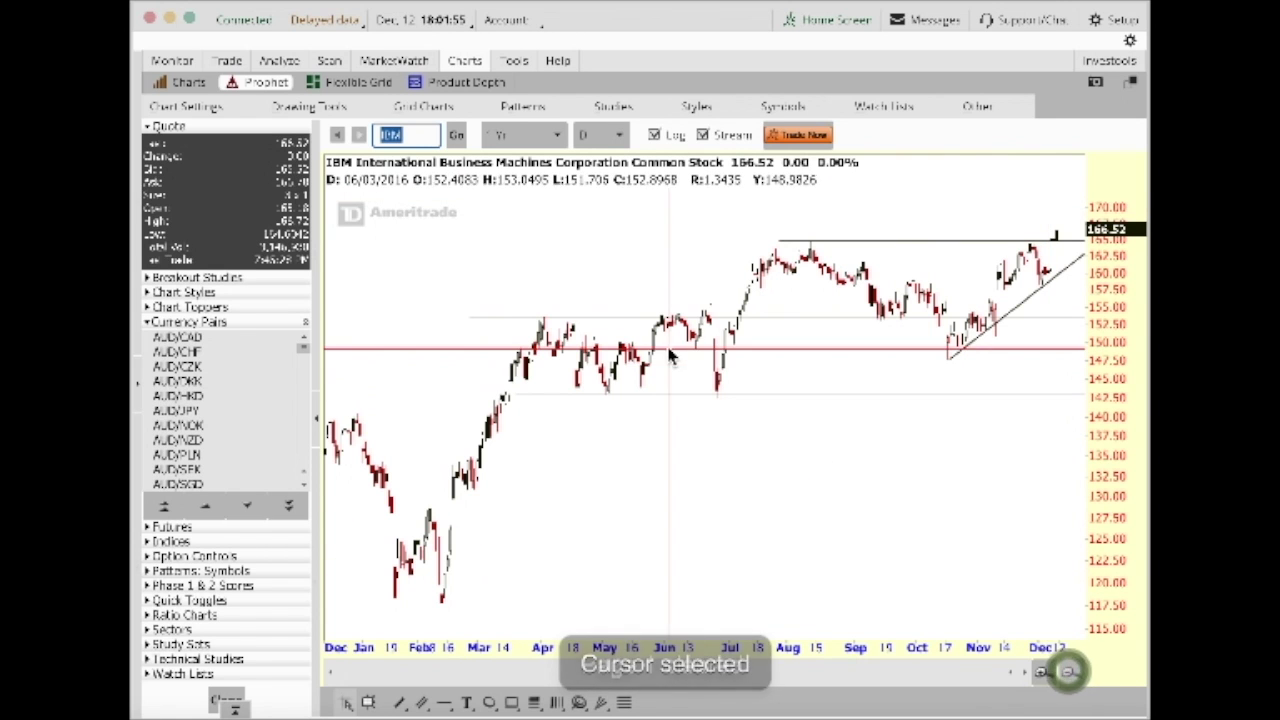
click(491, 282)
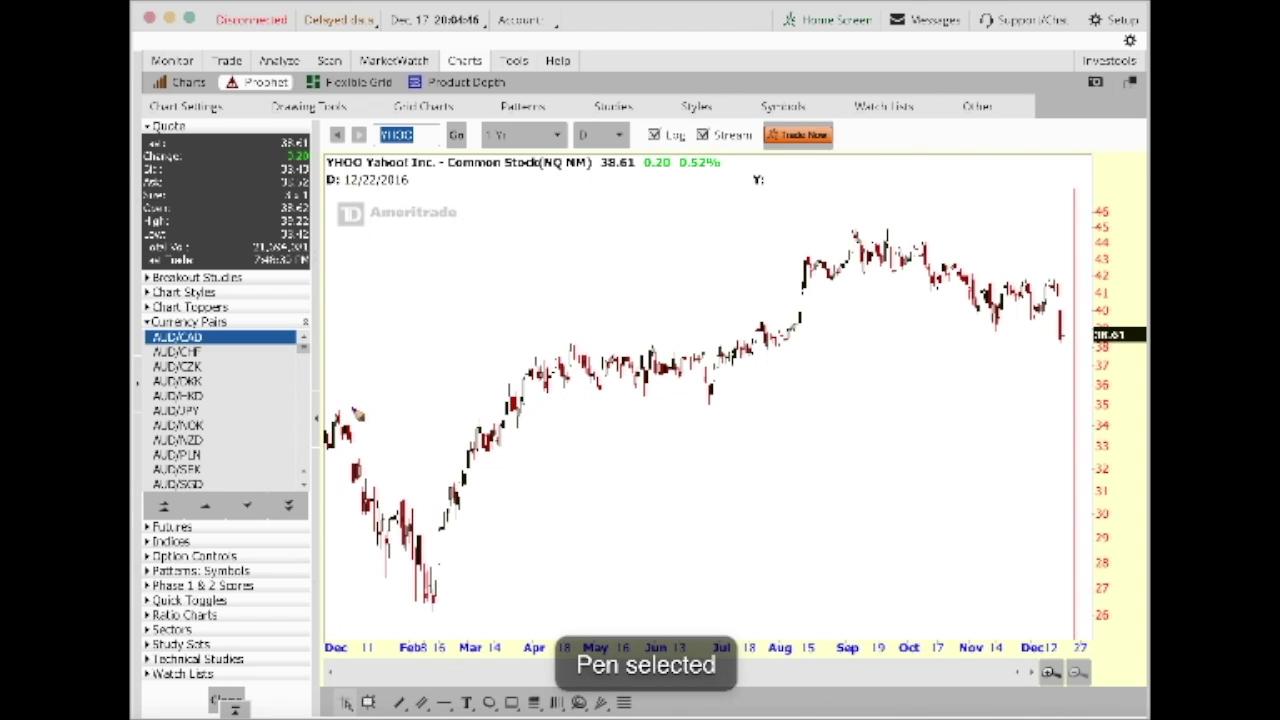
- Outline the successive trend channels on the YHOO chart in purple pen: falling, rising, sideways, rising and falling
drag(473, 549, 465, 540)
drag(327, 500, 405, 612)
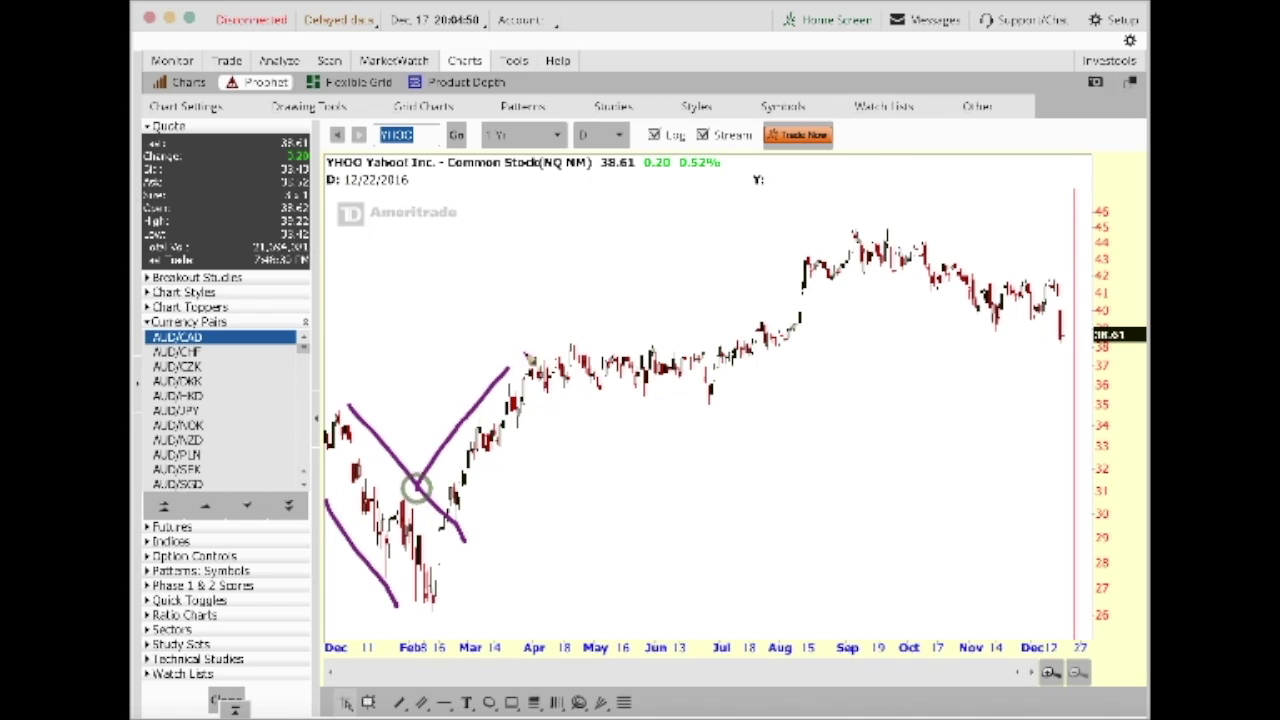
drag(443, 590, 556, 418)
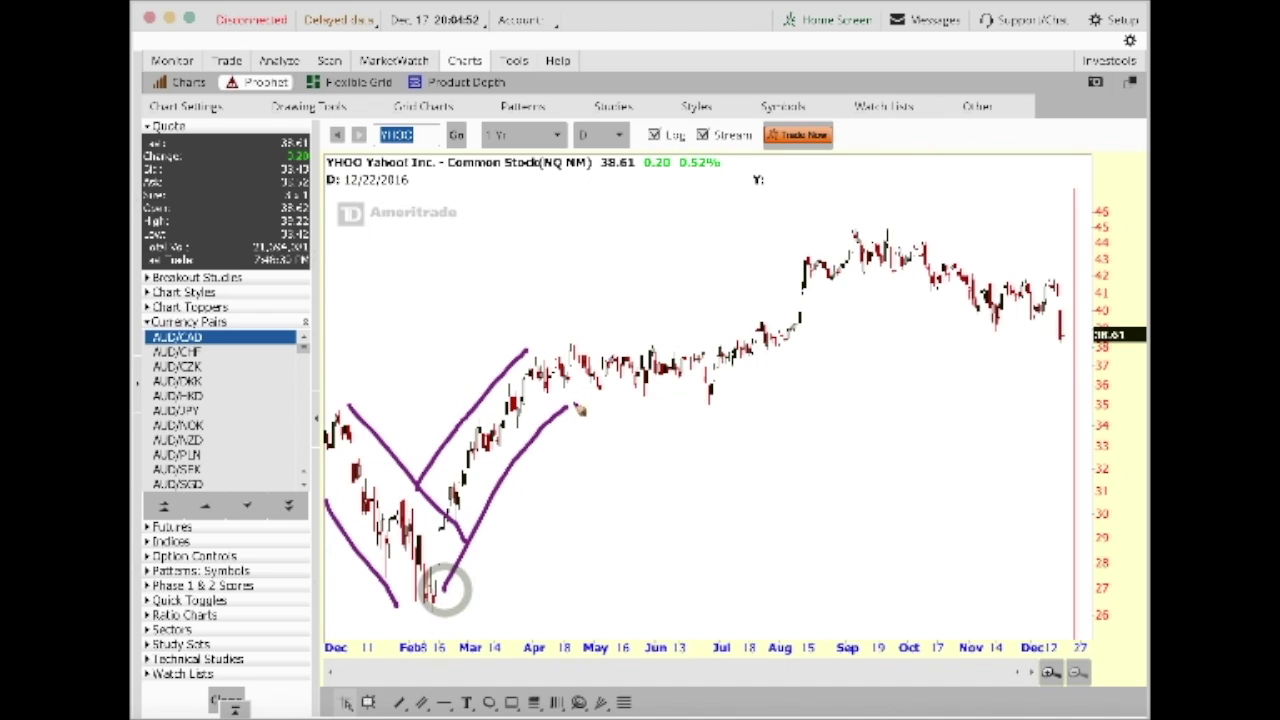
drag(736, 337, 768, 327)
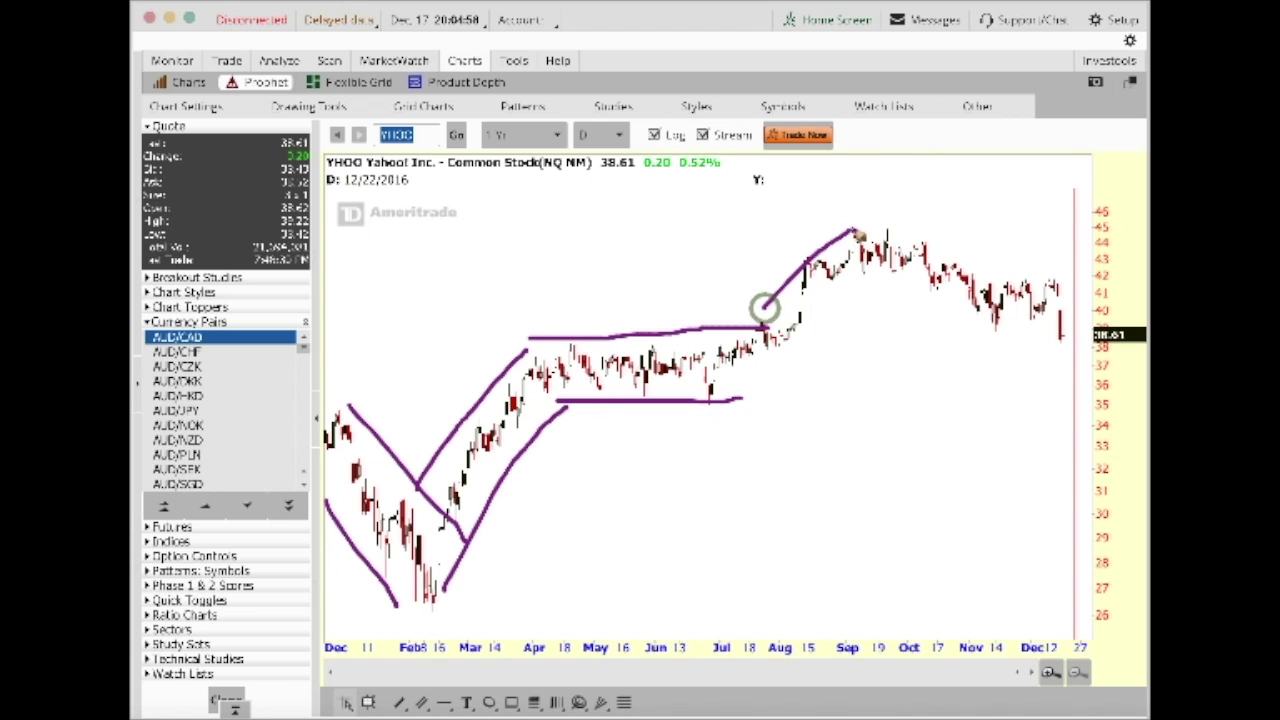
drag(761, 377, 874, 284)
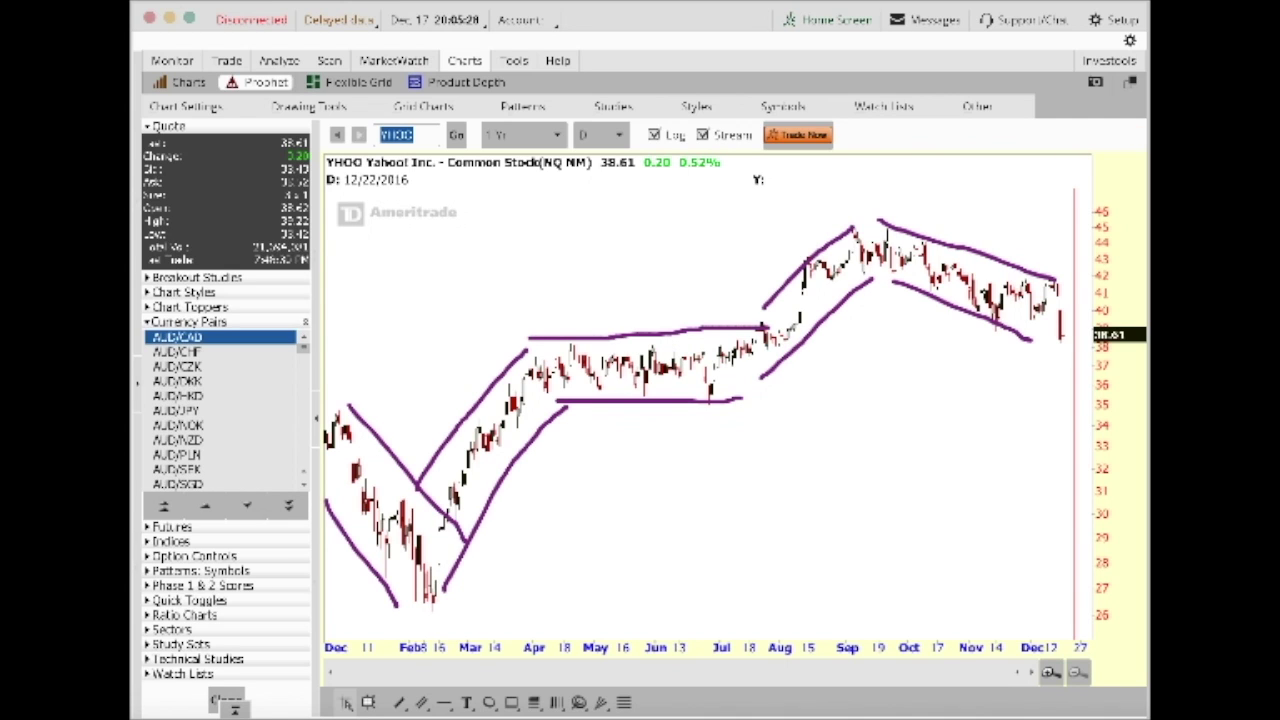
- Clear the purple pen marks and draw a horizontal price level at about 38, from mid January to the chart's latest date
key(ctrl+shift+c)
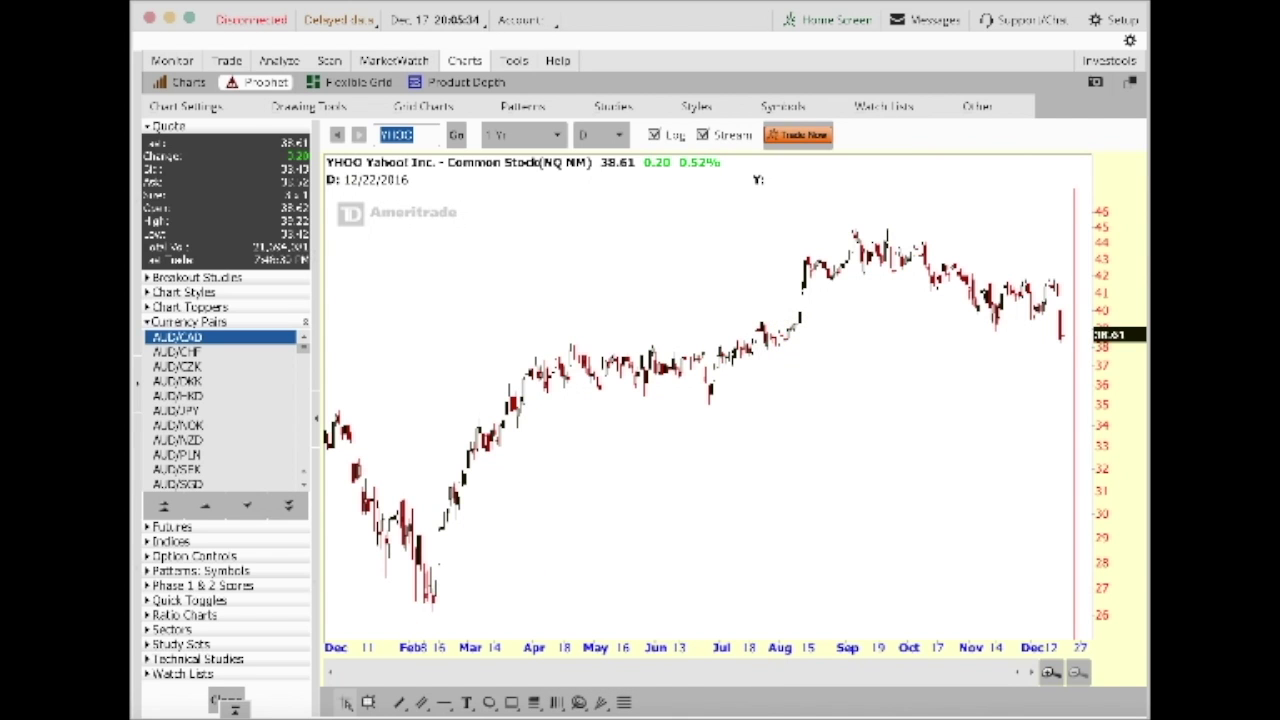
key(Escape)
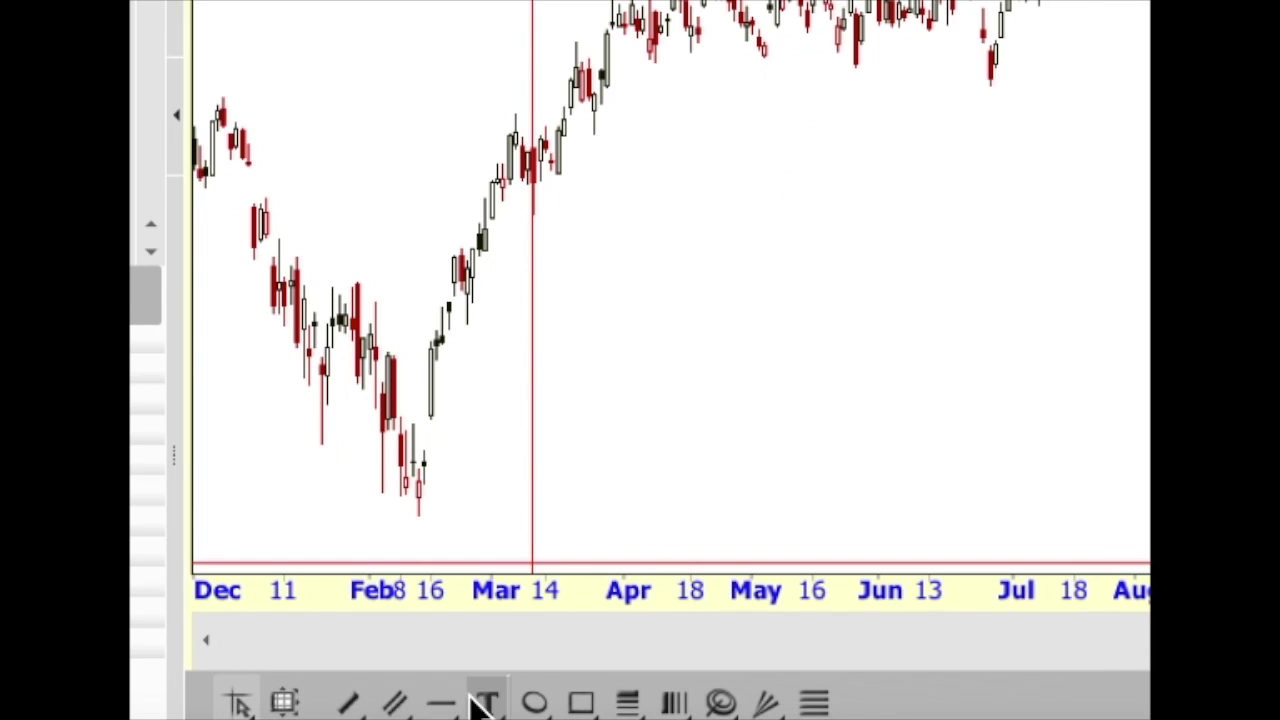
click(445, 703)
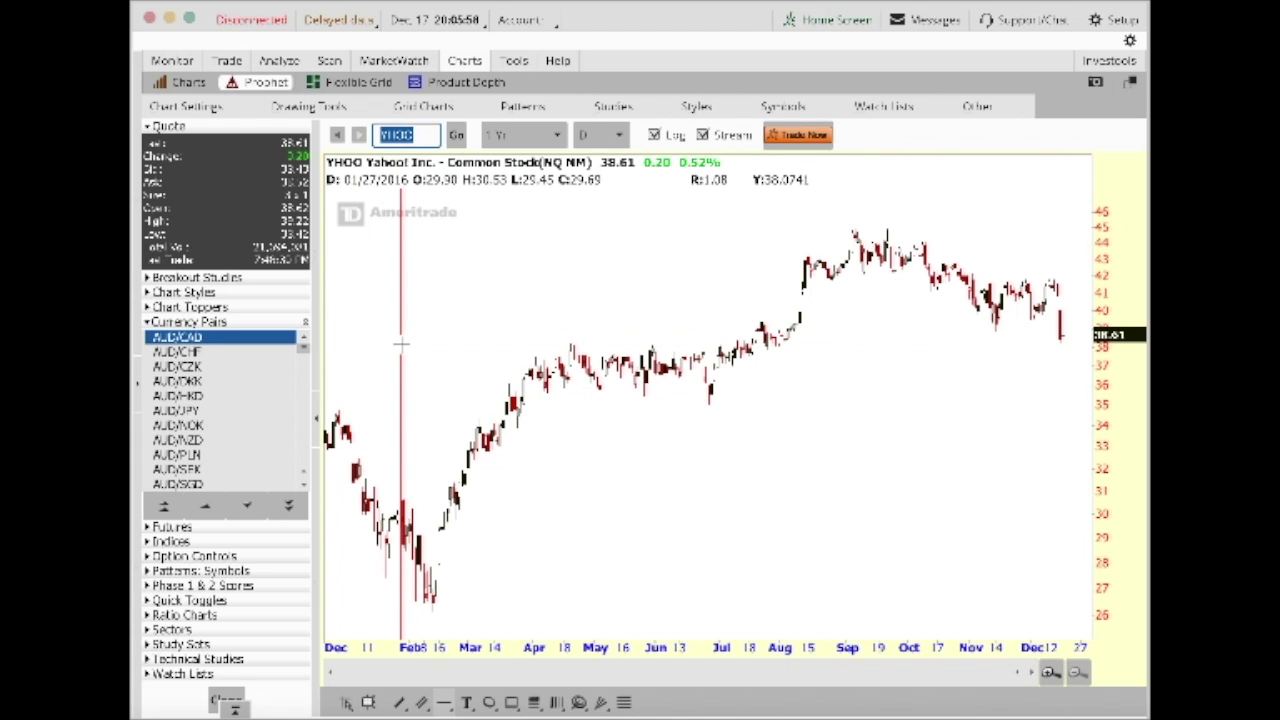
click(381, 346)
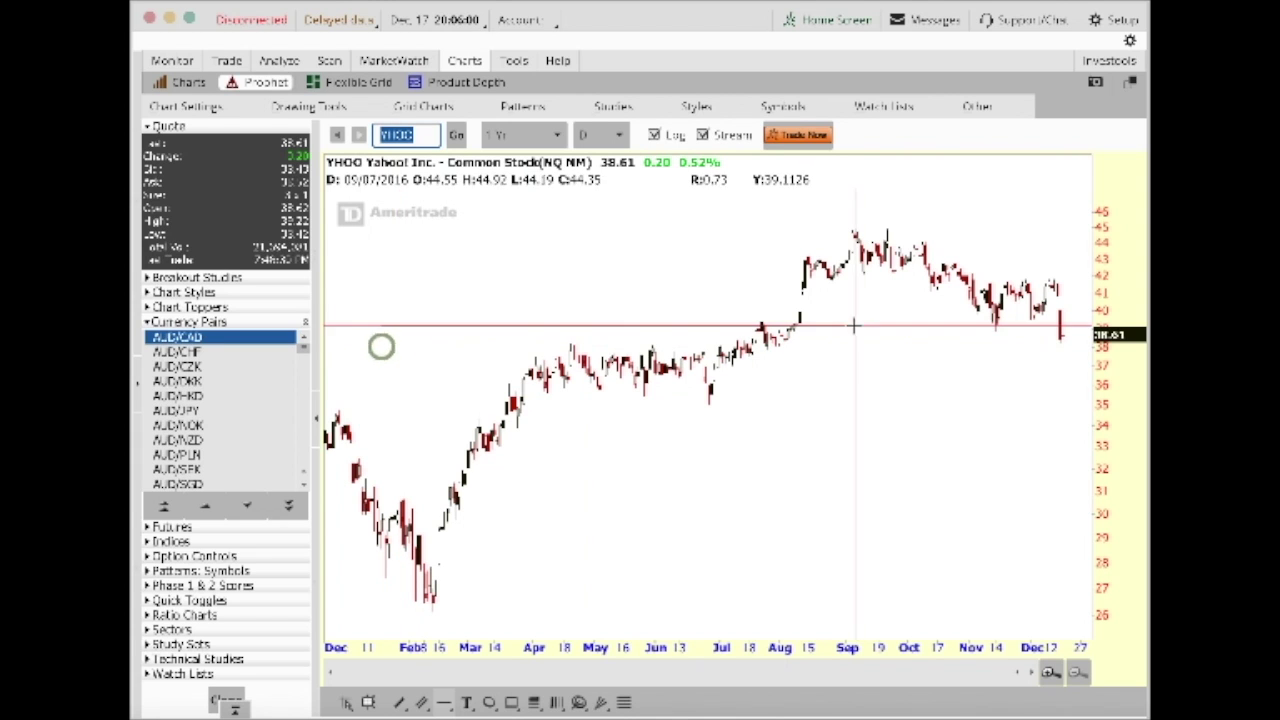
click(1093, 346)
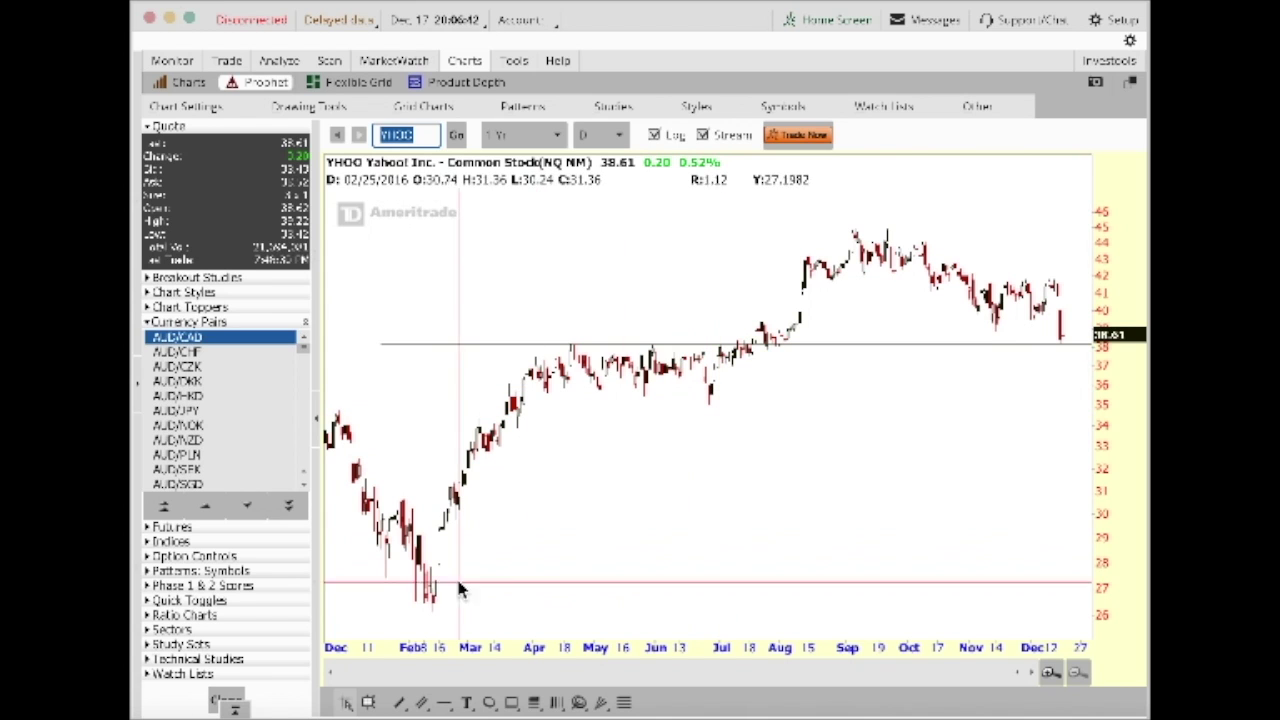
- Draw a horizontal support line at about 35.5 under the sideways range, from April to September
click(445, 703)
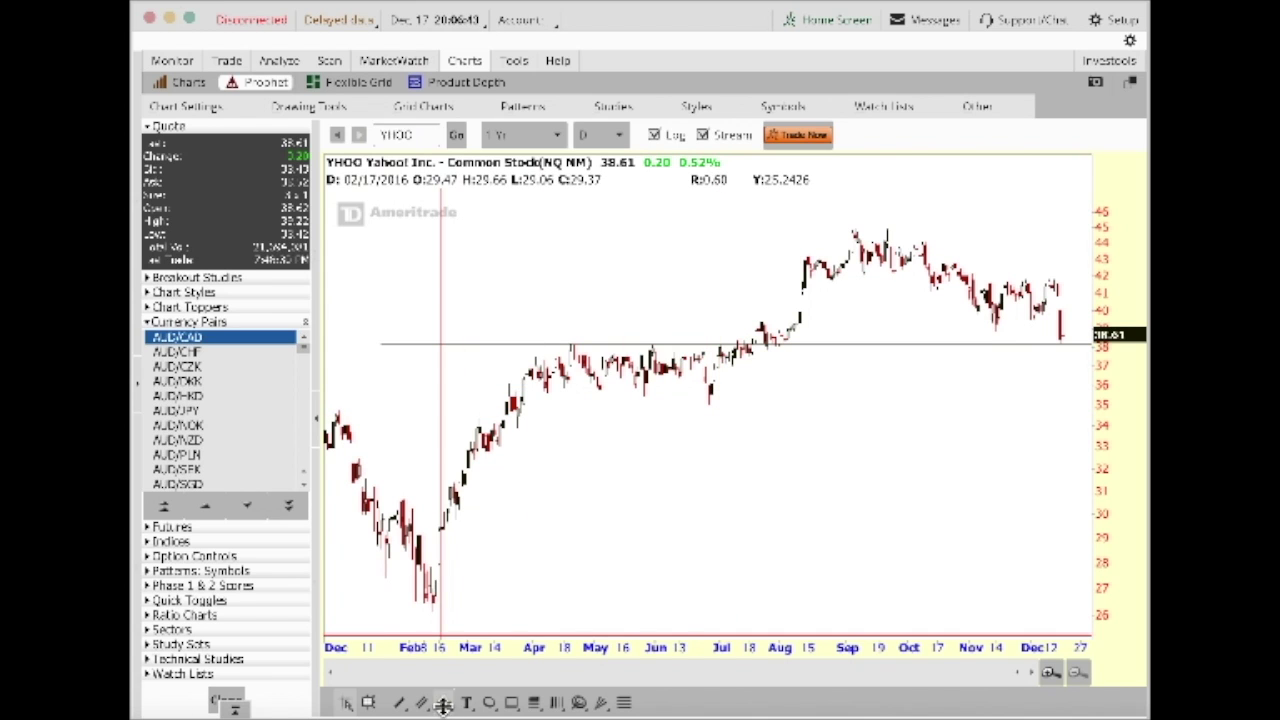
click(530, 392)
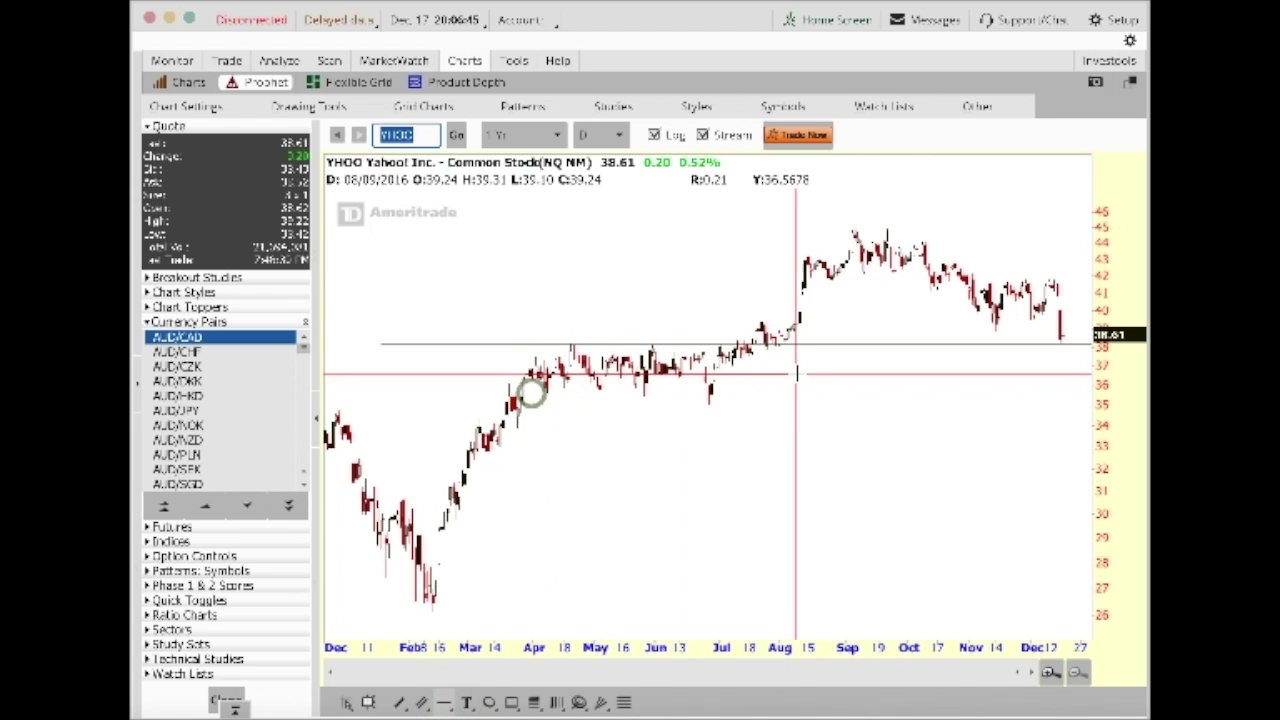
click(857, 393)
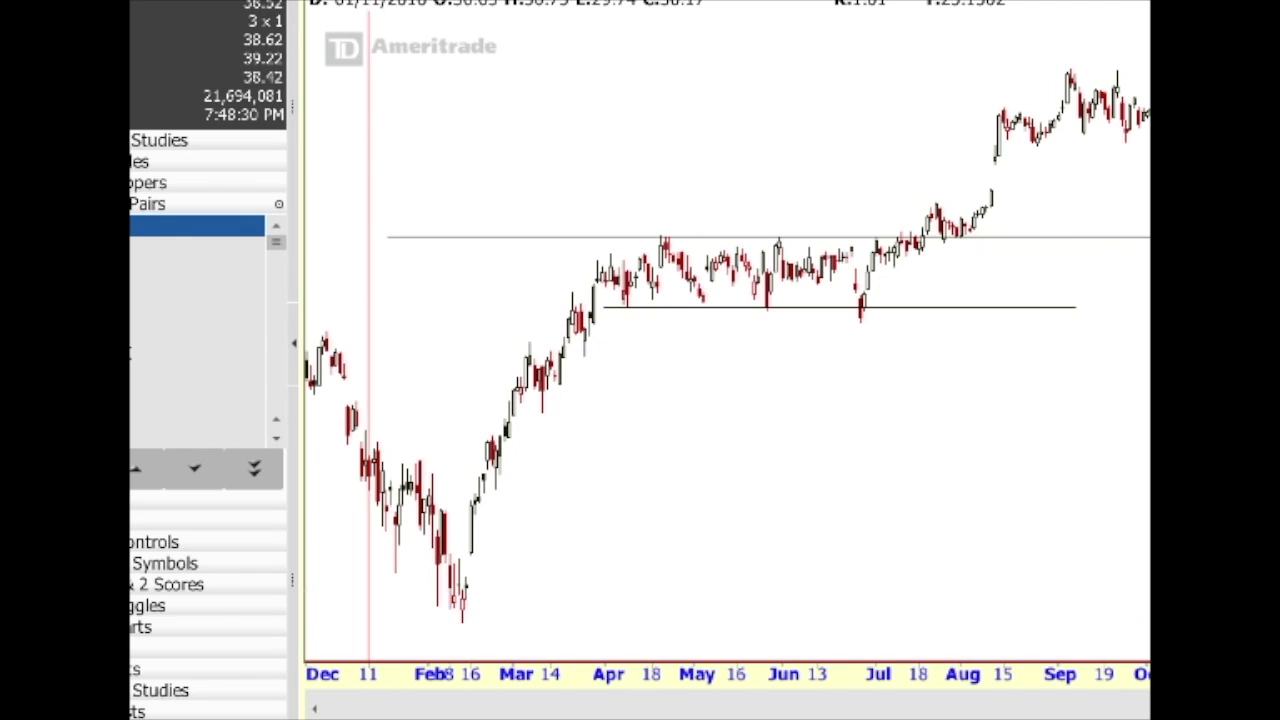
- Draw a falling trendline from the December peak across the early February high and a rising trendline under the late February to April lows
click(326, 332)
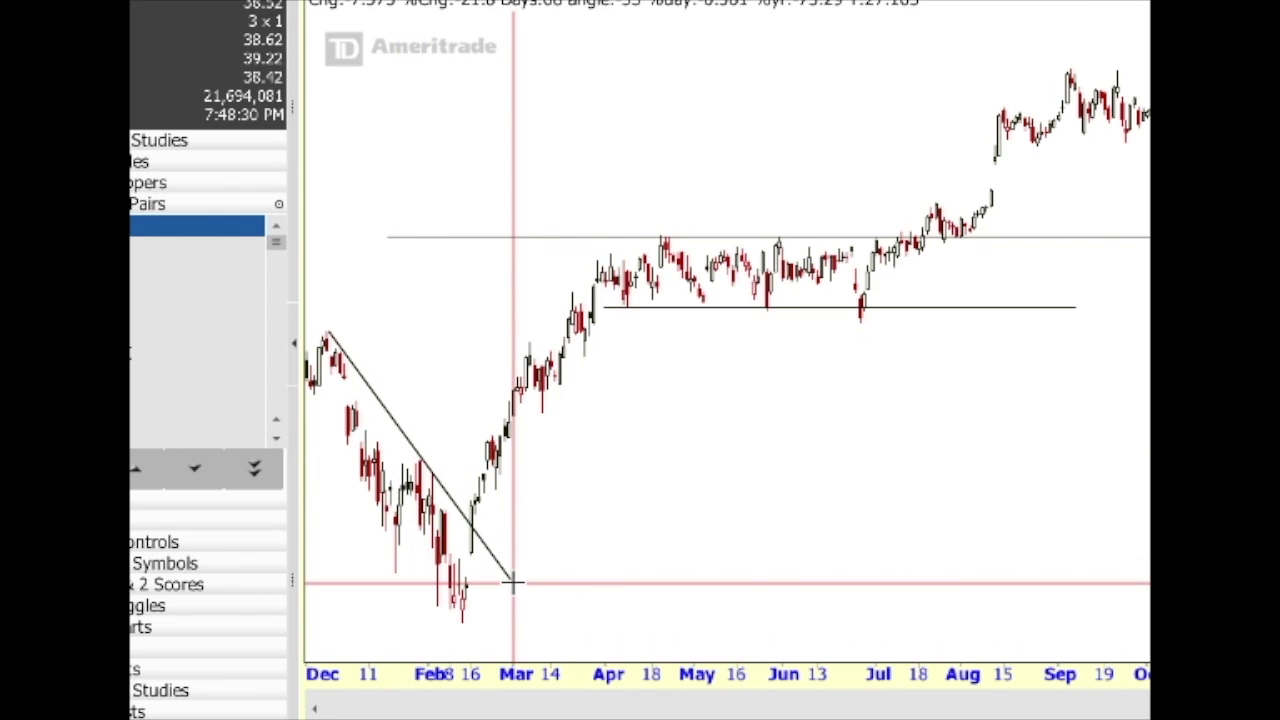
click(544, 630)
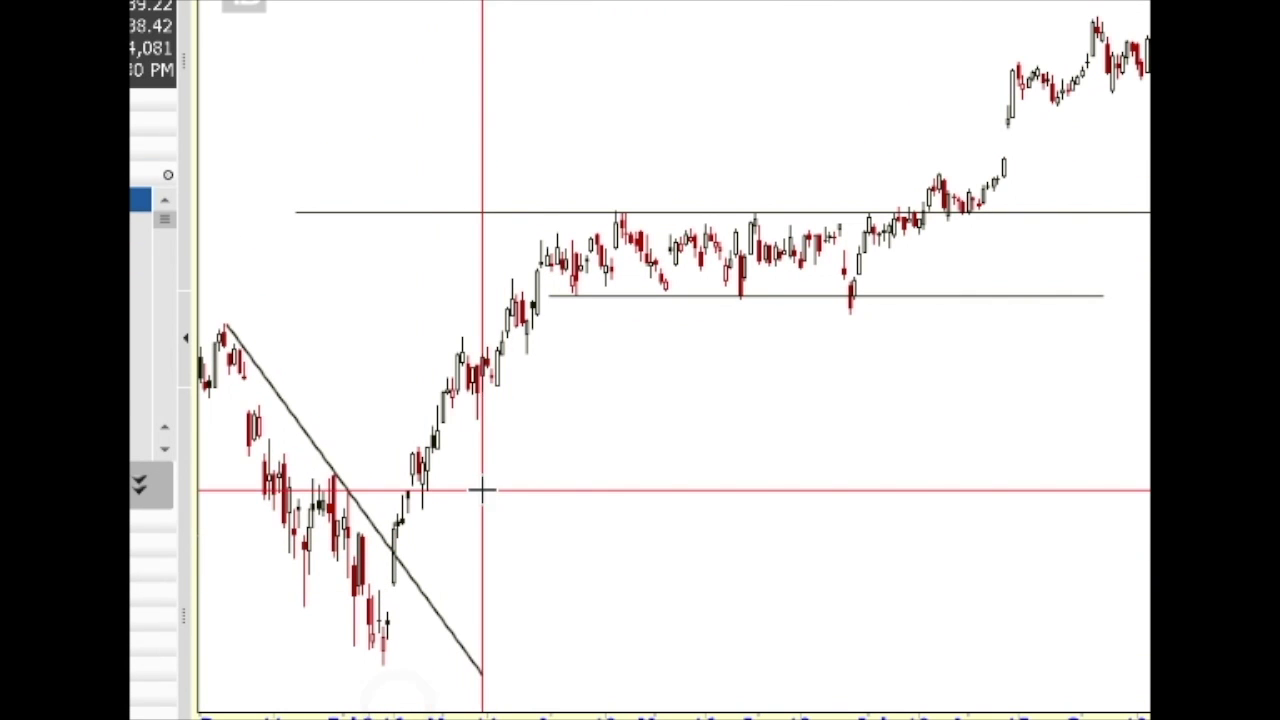
mouse_move(424, 507)
mouse_down()
mouse_move(517, 346)
mouse_move(665, 151)
mouse_up()
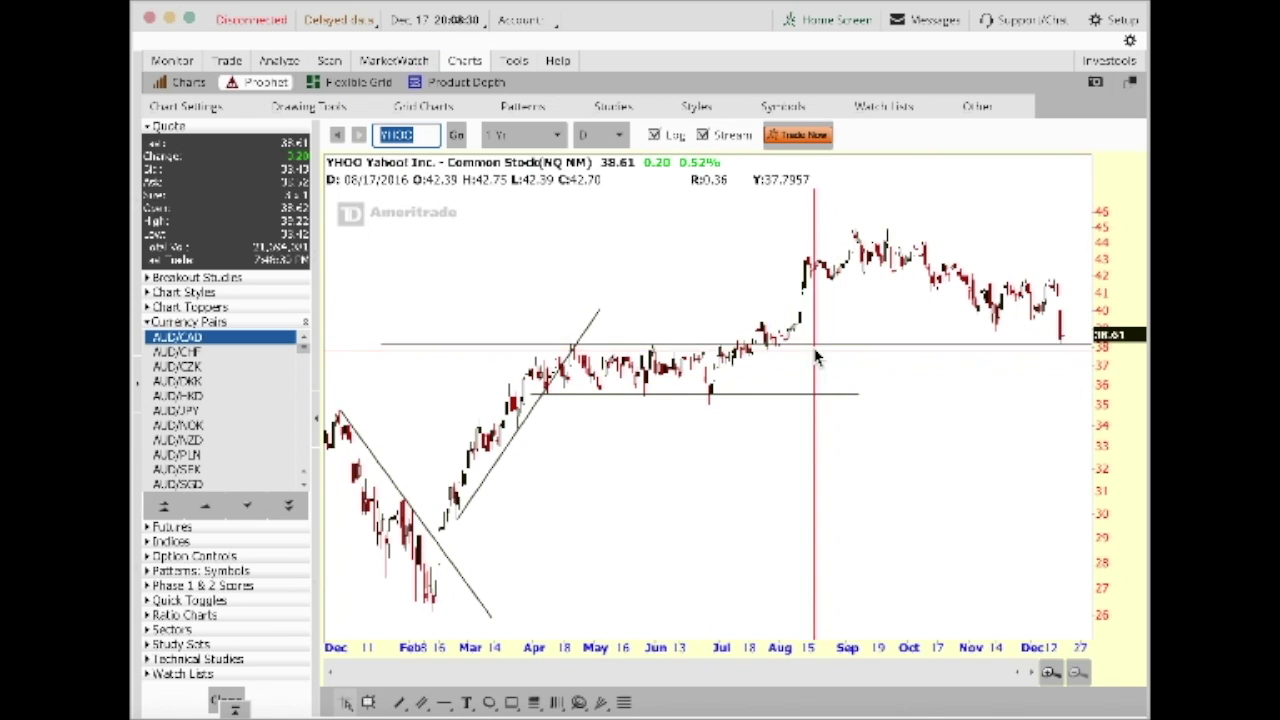
- Draw a falling trendline from the late September peak near 45 through the October and mid-December highs to the chart's edge
drag(786, 364, 1088, 383)
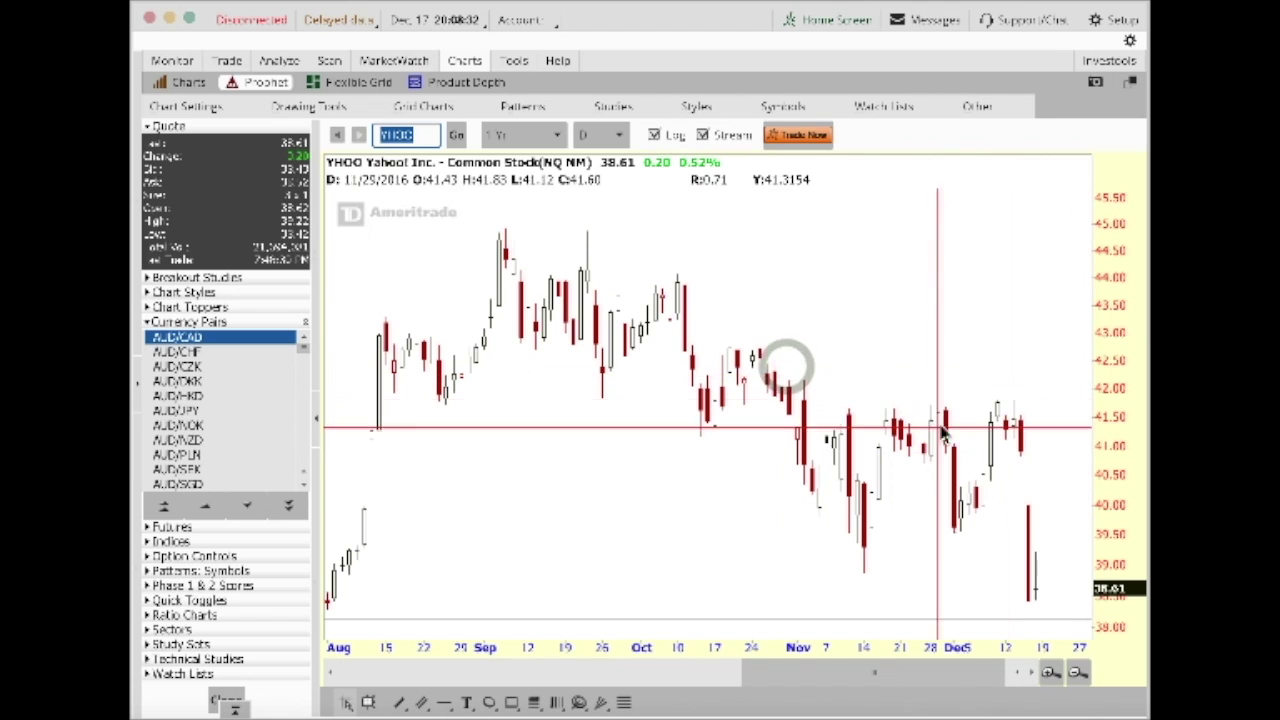
click(1077, 672)
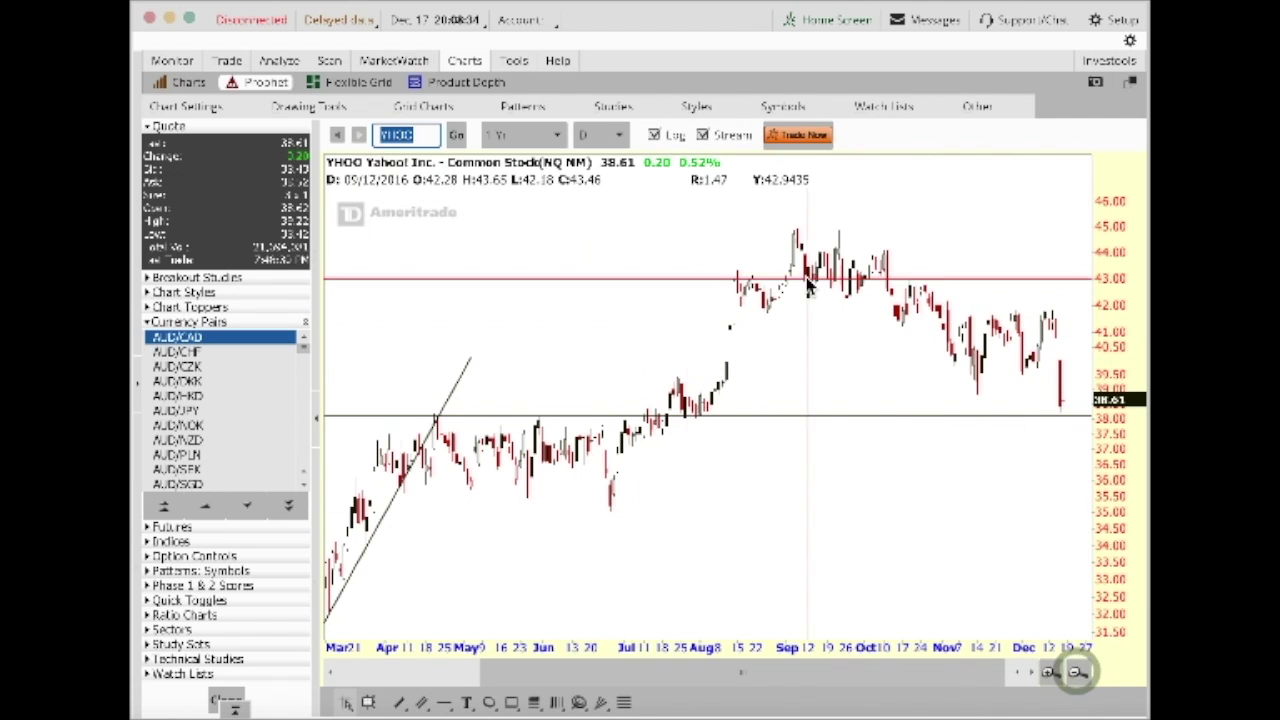
click(398, 703)
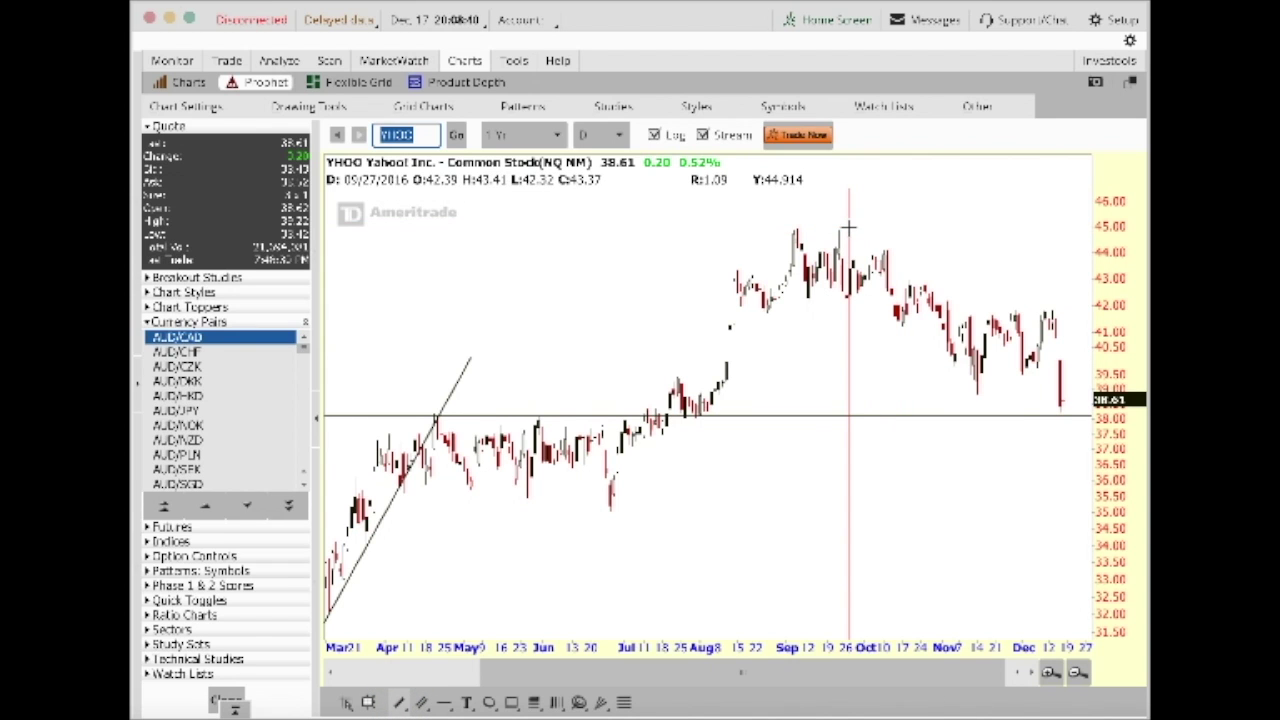
drag(840, 232, 1108, 330)
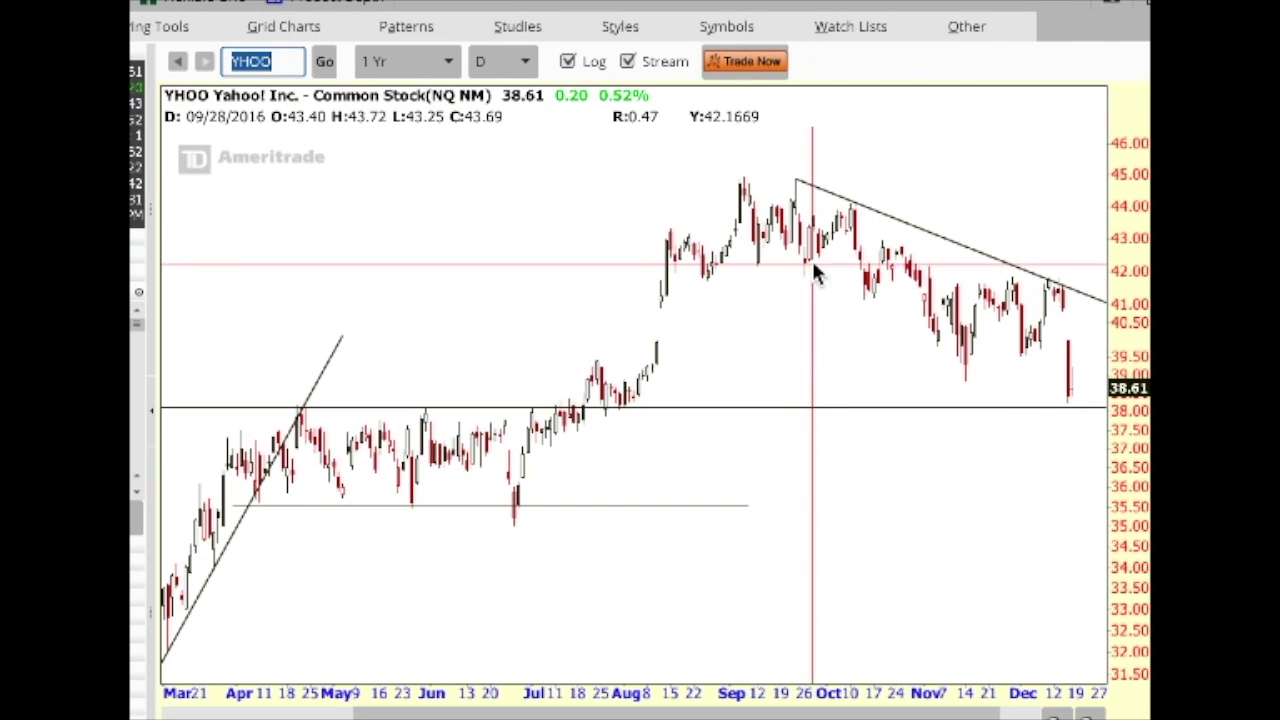
- Draw a horizontal resistance line at about 45 across the September peaks and restore the full one-year view
click(857, 210)
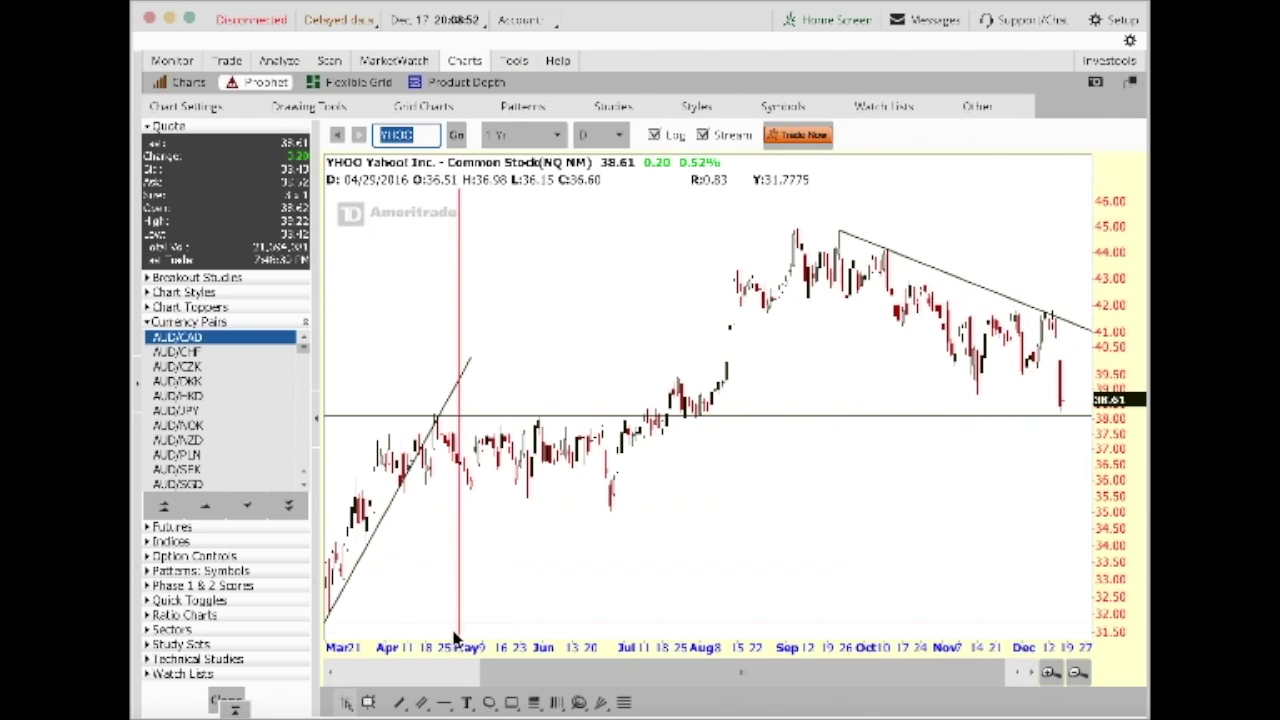
click(558, 232)
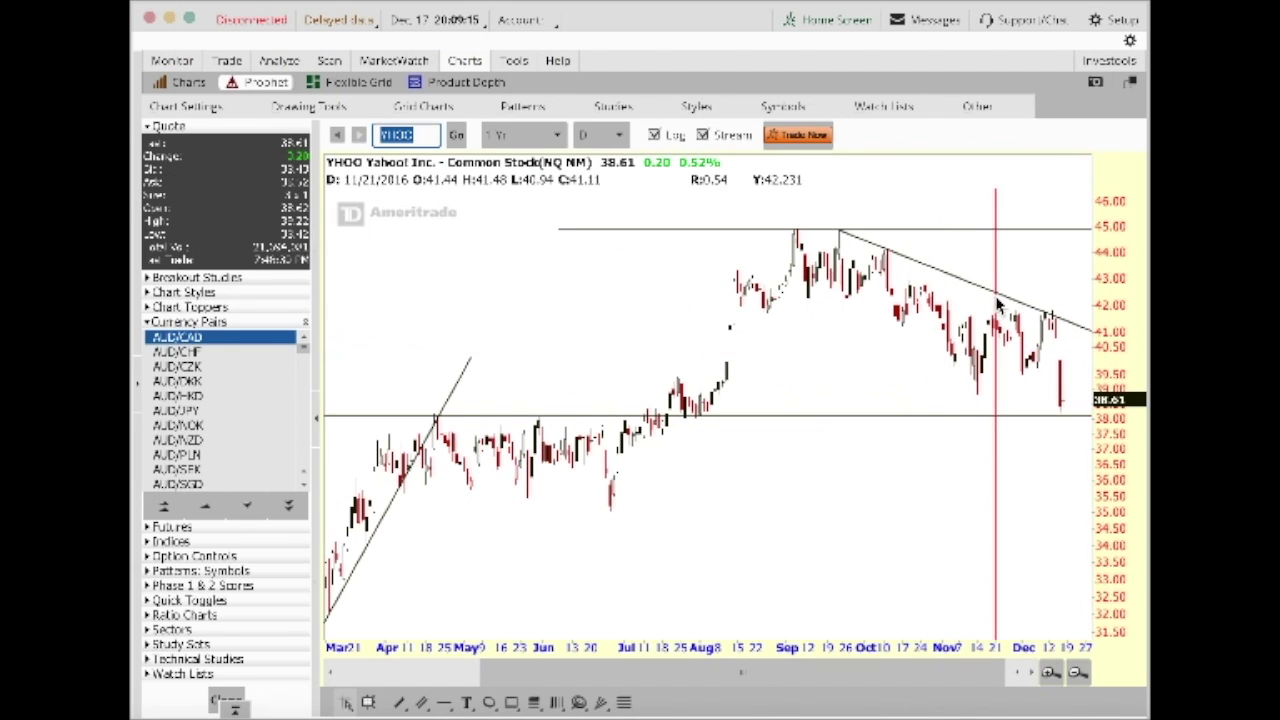
click(1078, 673)
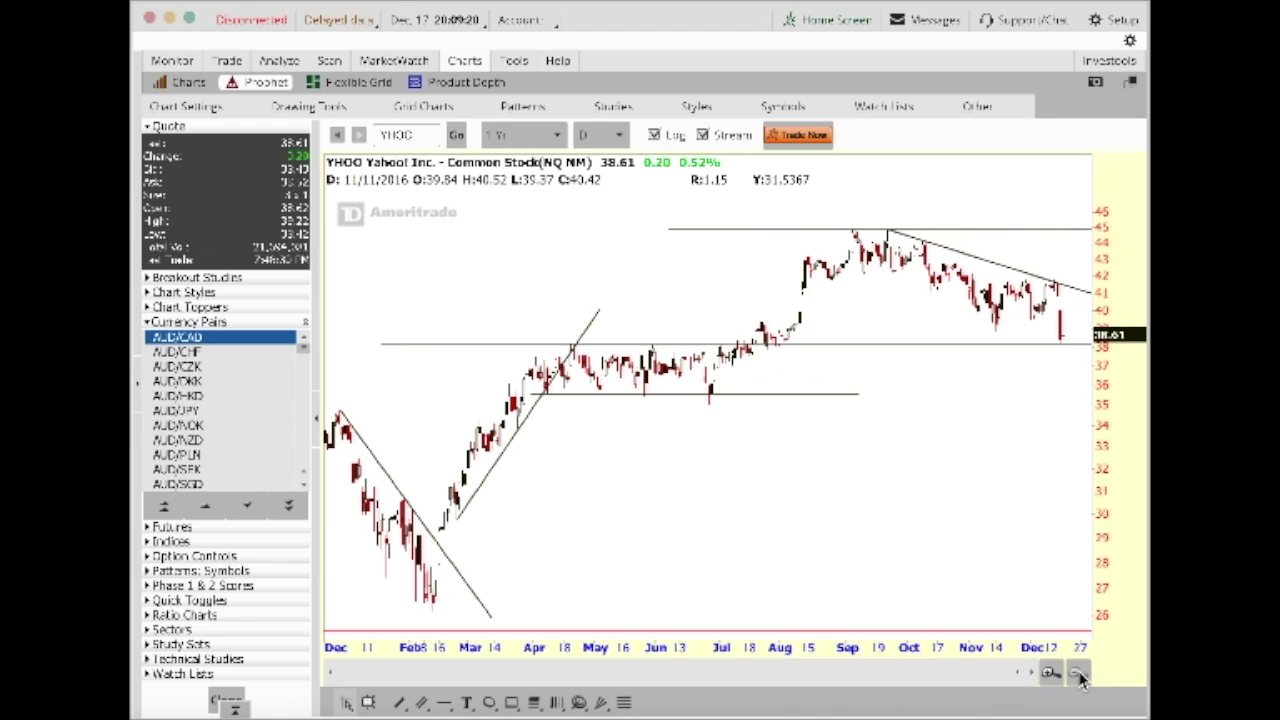
click(970, 648)
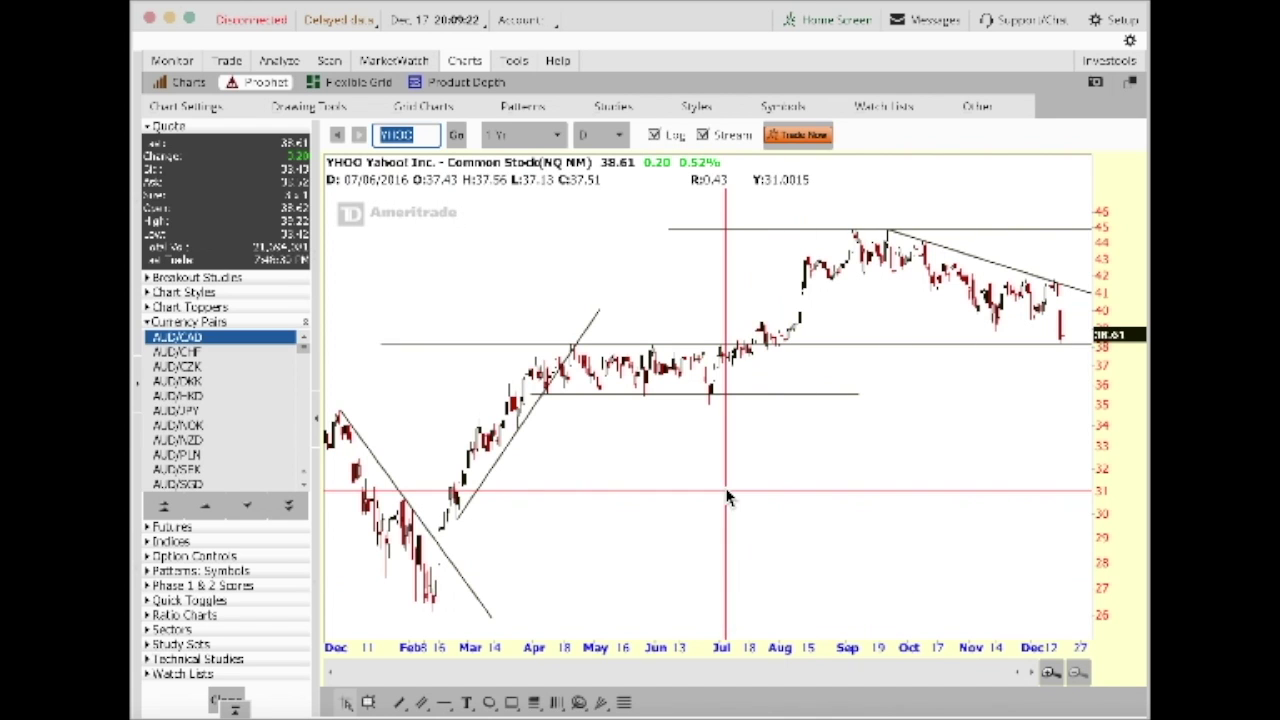
drag(683, 501, 1045, 502)
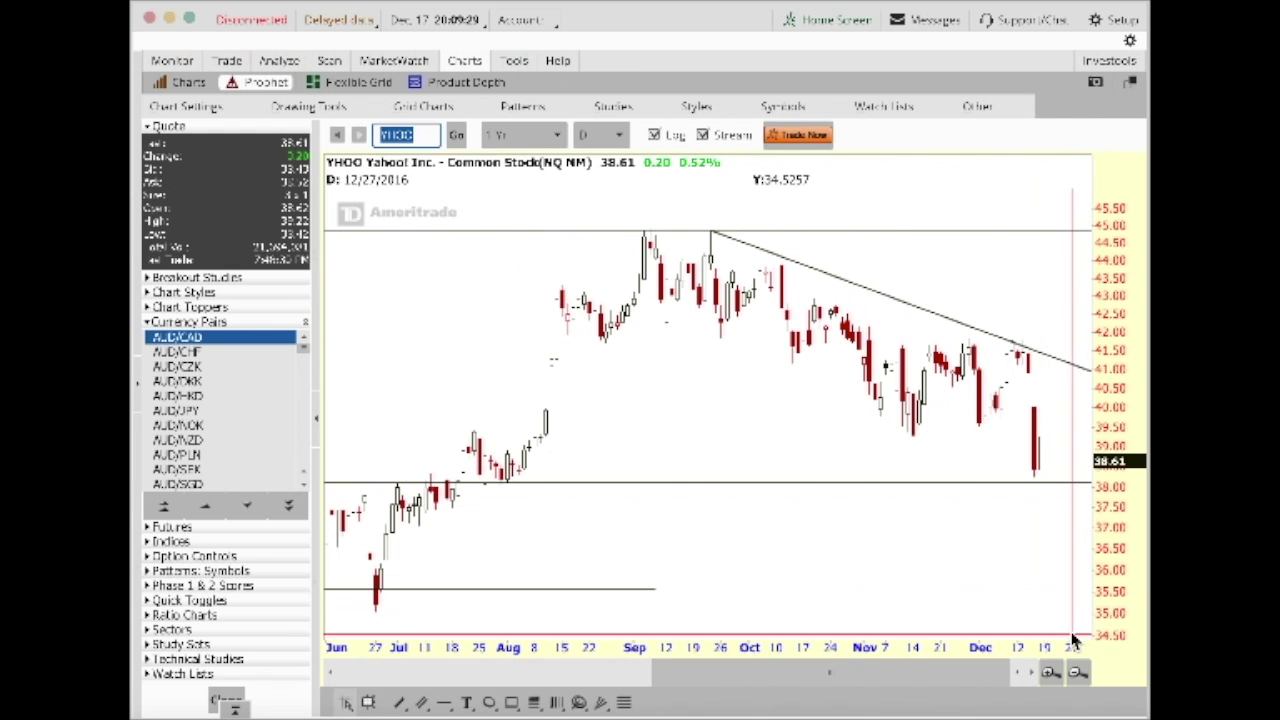
click(1077, 672)
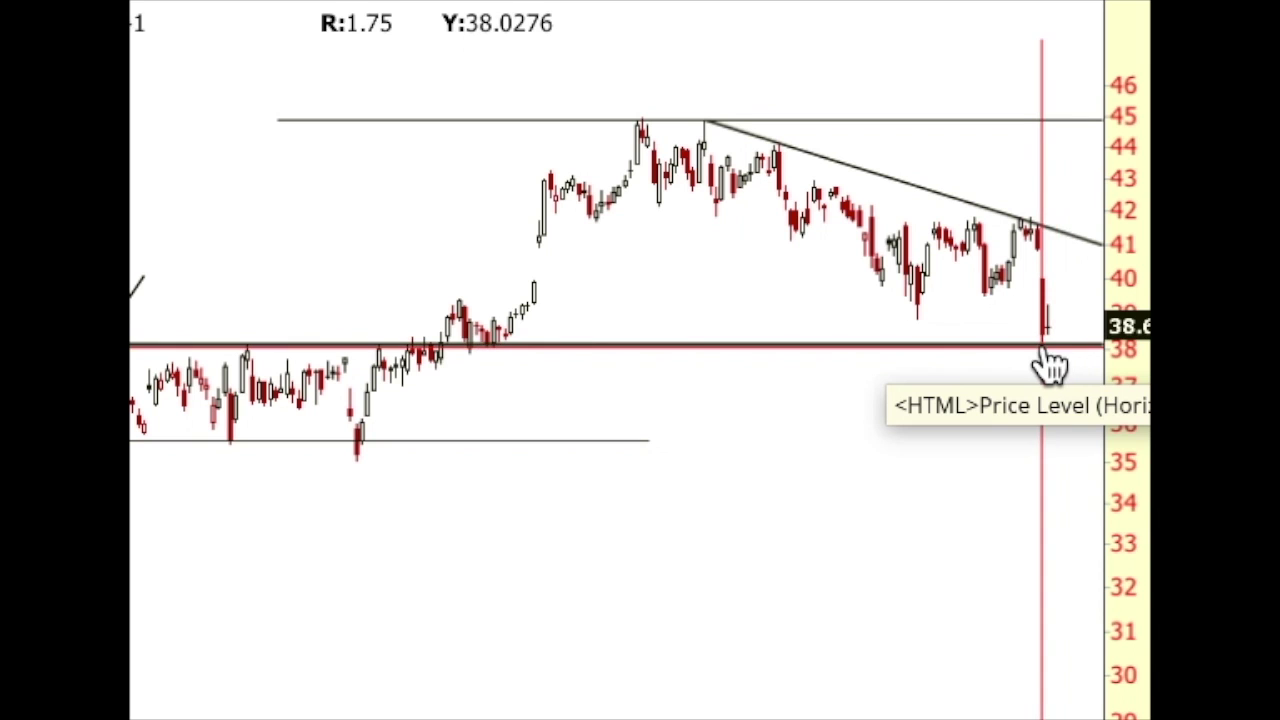
- Sketch an arrow to the latest low near 38 and a projected rebound and drop in purple pen, and clear the marks
drag(1044, 349, 1068, 327)
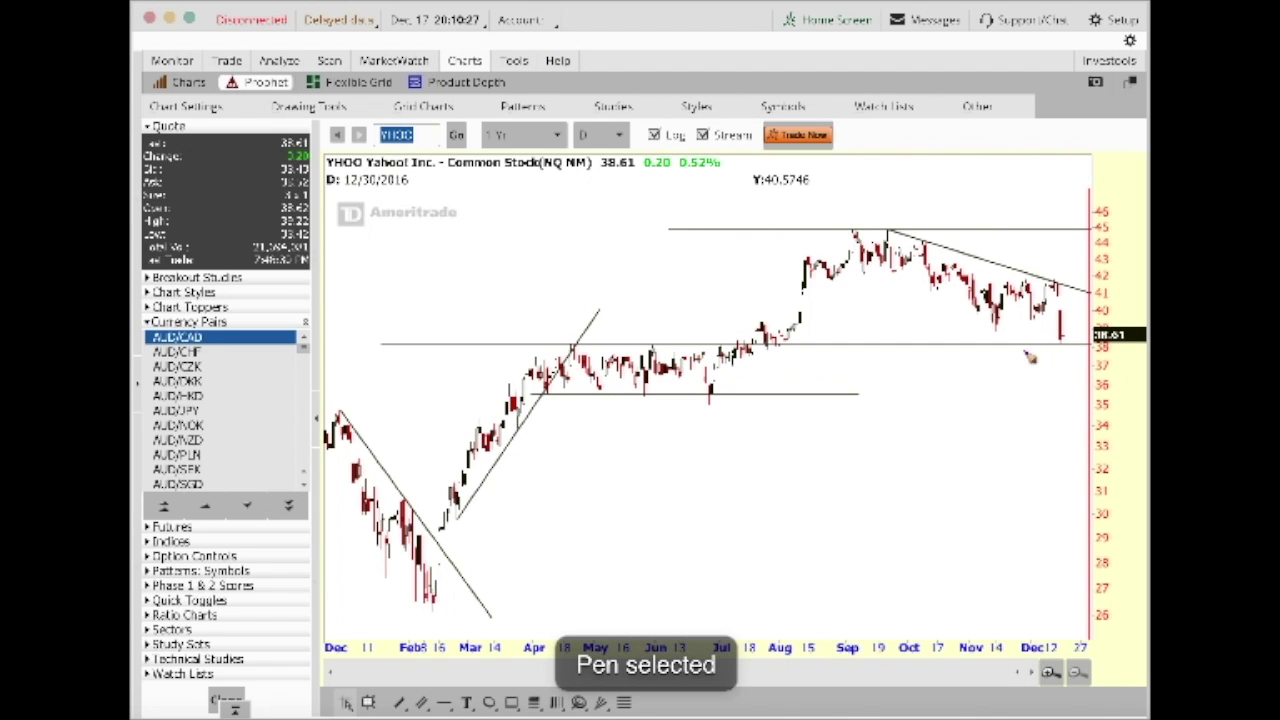
mouse_move(1062, 350)
mouse_down()
mouse_move(1030, 345)
mouse_move(1070, 350)
mouse_move(1058, 312)
mouse_move(1060, 348)
mouse_move(1094, 297)
mouse_up()
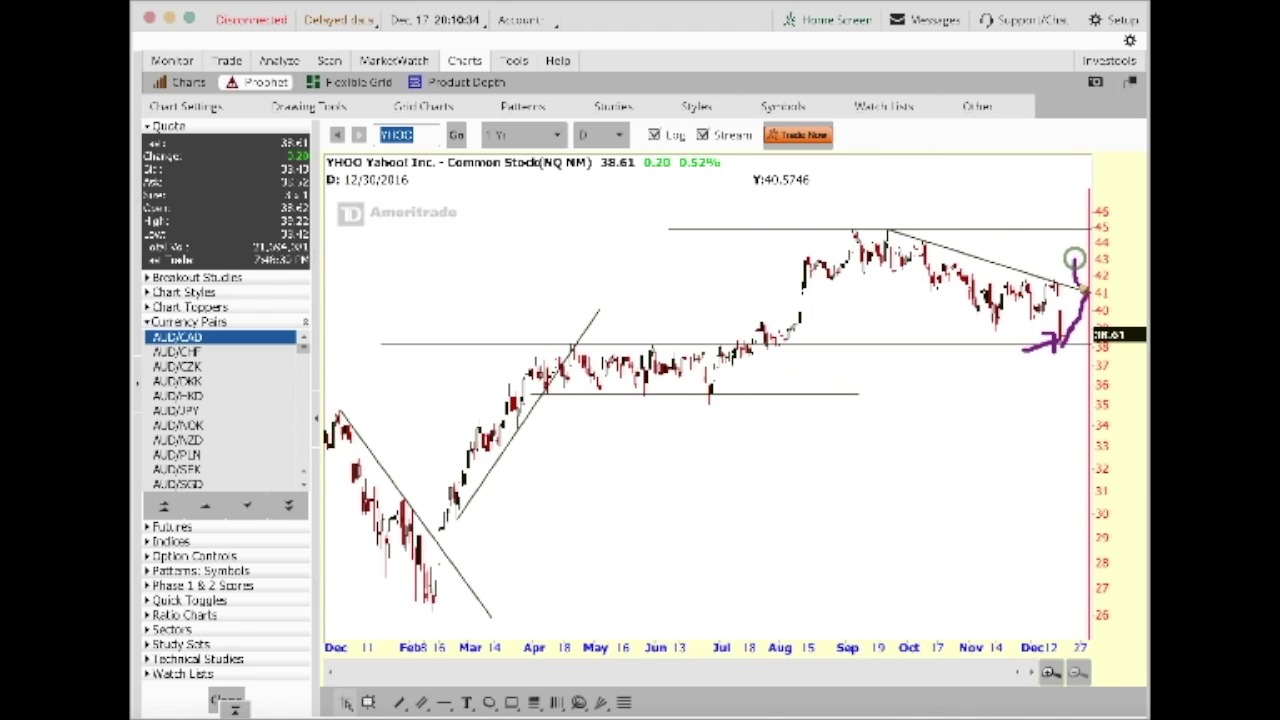
mouse_move(1062, 272)
mouse_down()
mouse_move(1084, 268)
mouse_move(1118, 414)
mouse_move(1139, 401)
mouse_up()
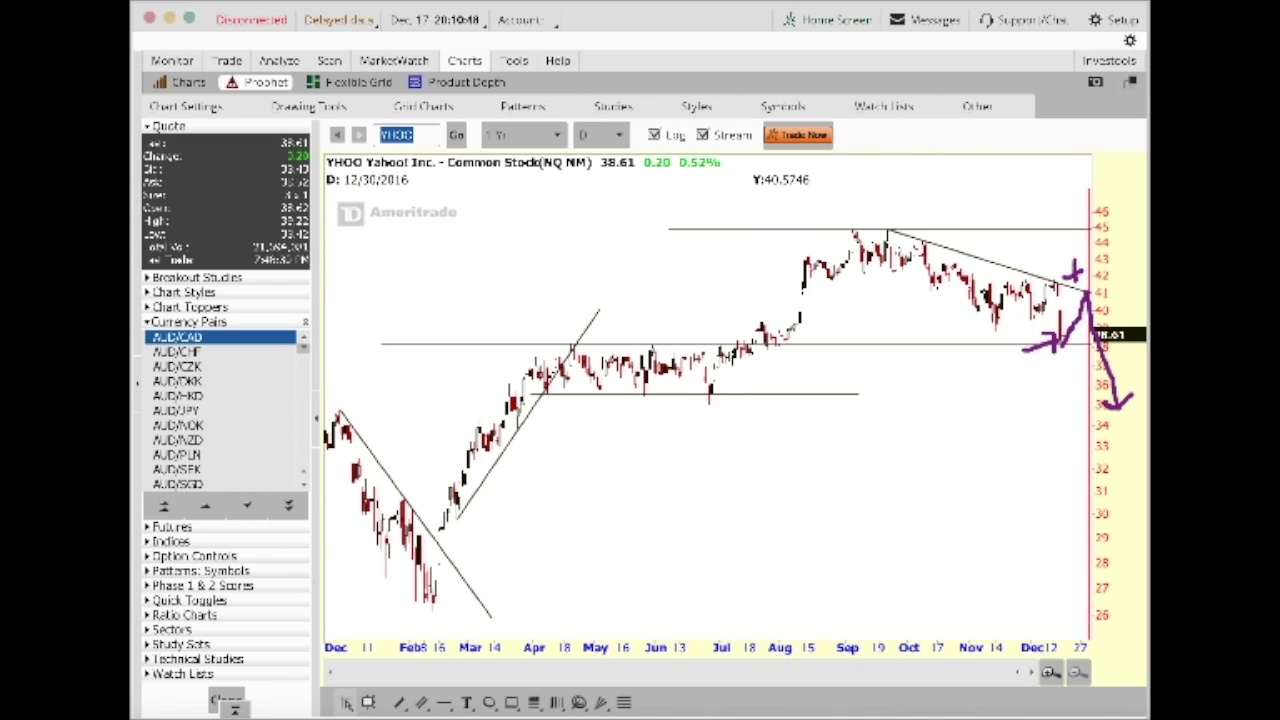
key(c)
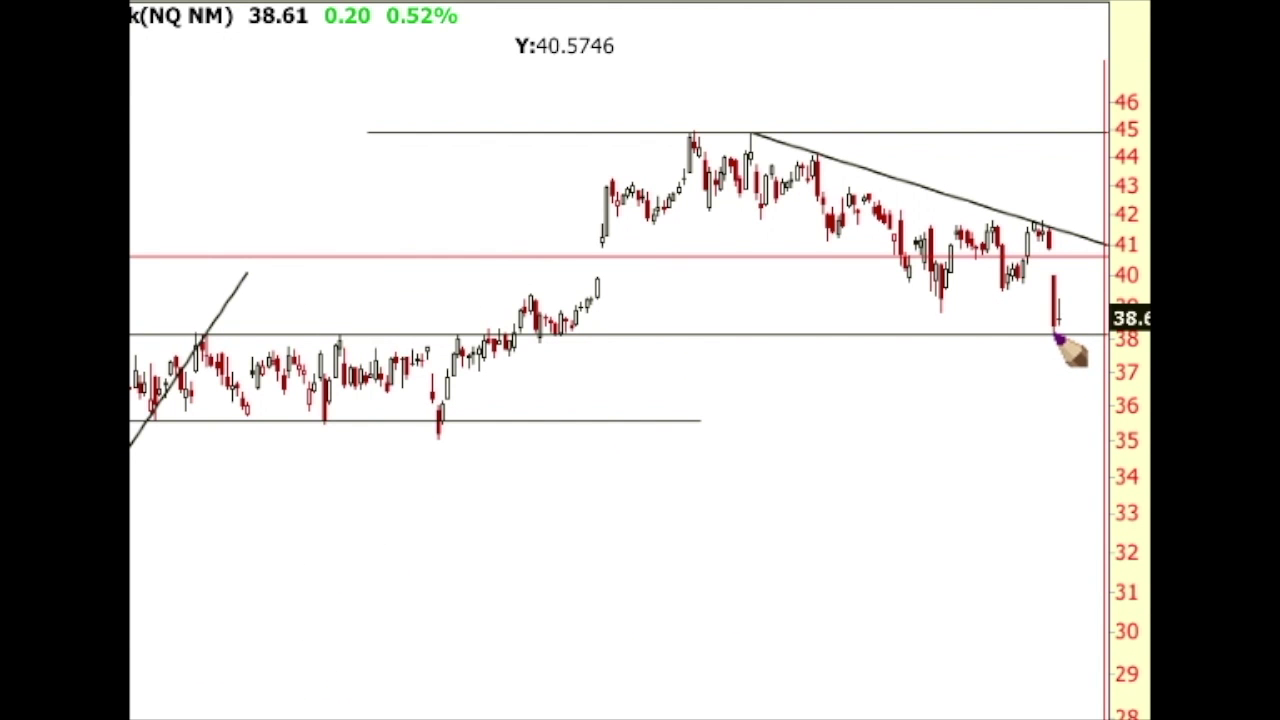
- Mark the three trendline touches, sketch the falling zigzag with its projected rebound and drop in purple pen, and erase the marks
drag(1055, 335, 1108, 256)
mouse_move(756, 142)
mouse_down()
mouse_move(754, 128)
mouse_move(756, 148)
mouse_move(772, 133)
mouse_move(818, 164)
mouse_move(838, 150)
mouse_up()
drag(1028, 220, 1046, 218)
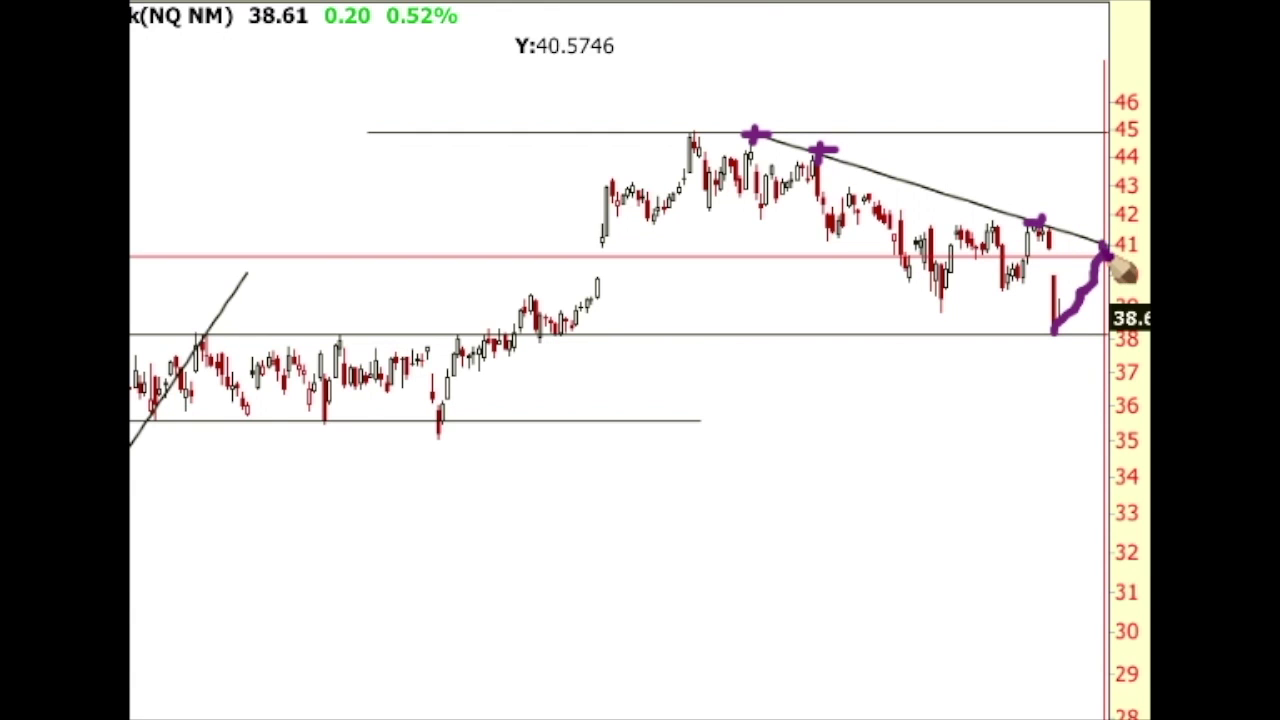
drag(1112, 258, 1127, 273)
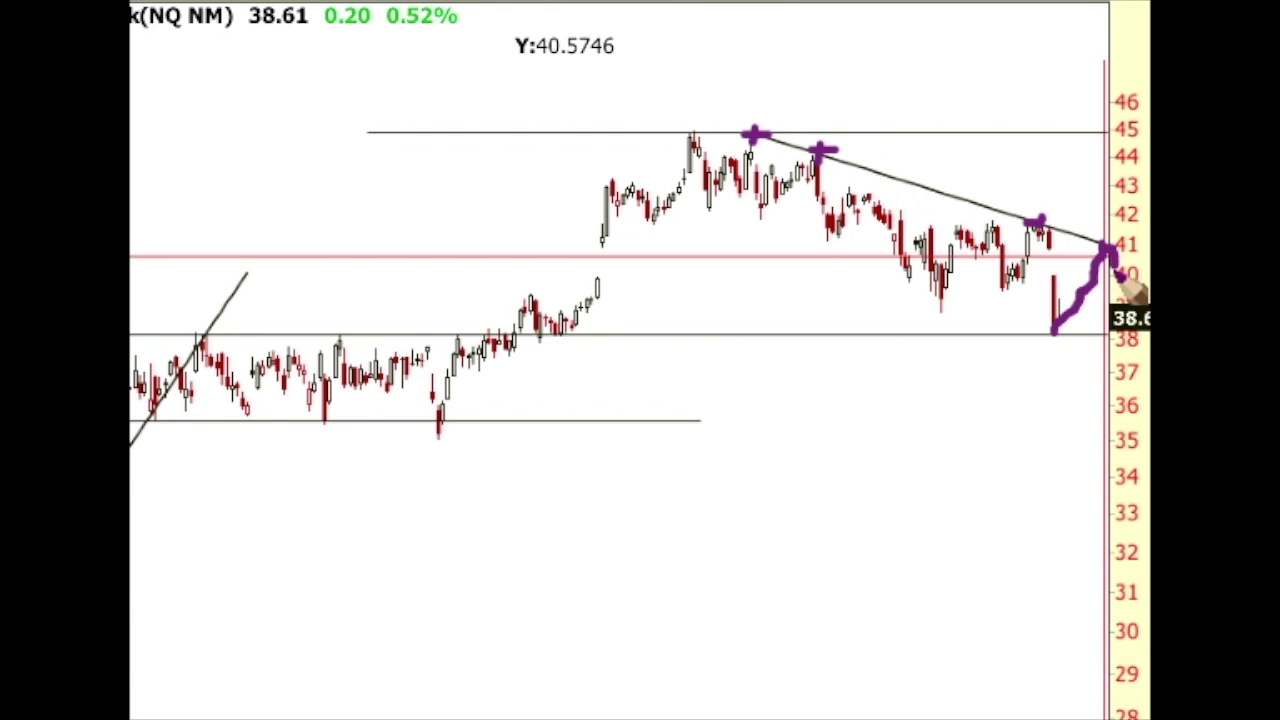
mouse_move(686, 210)
mouse_down()
mouse_move(752, 133)
mouse_move(770, 237)
mouse_move(818, 152)
mouse_move(905, 295)
mouse_move(1022, 233)
mouse_move(1052, 328)
mouse_move(1108, 260)
mouse_move(1123, 272)
mouse_up()
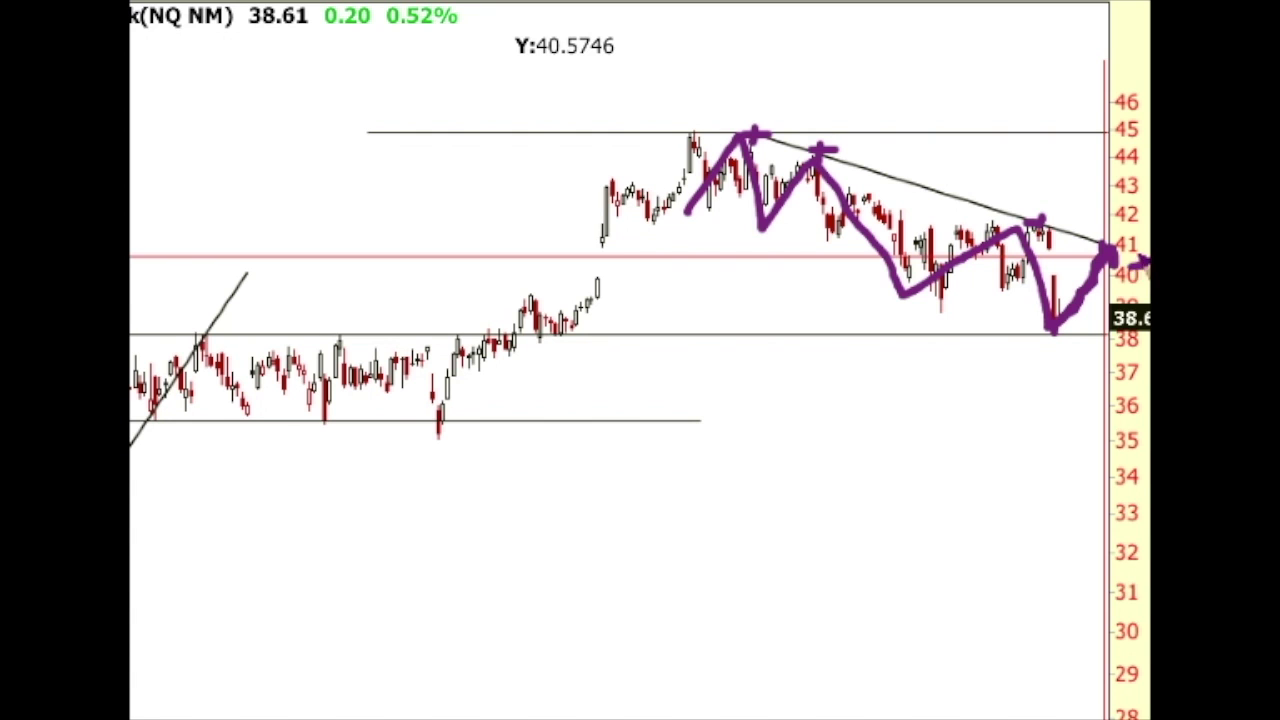
mouse_move(1136, 287)
mouse_down()
mouse_move(1128, 300)
mouse_move(1150, 345)
mouse_up()
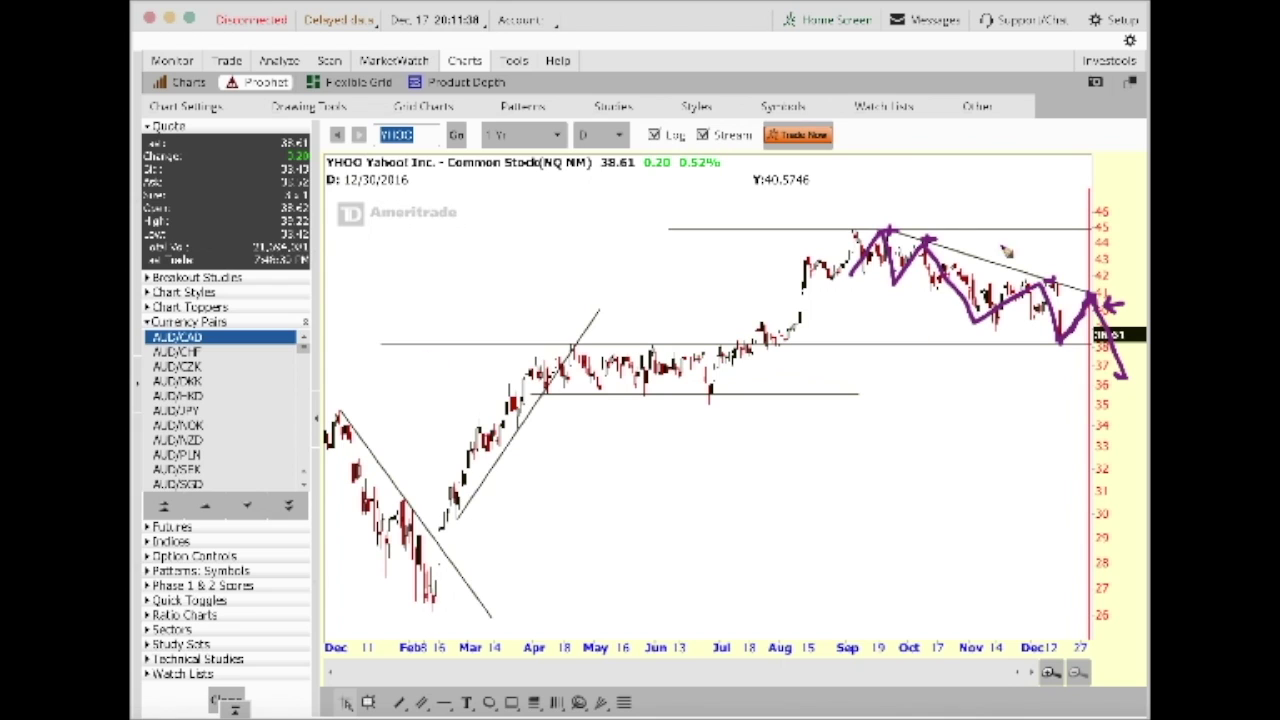
key(Delete)
key(Escape)
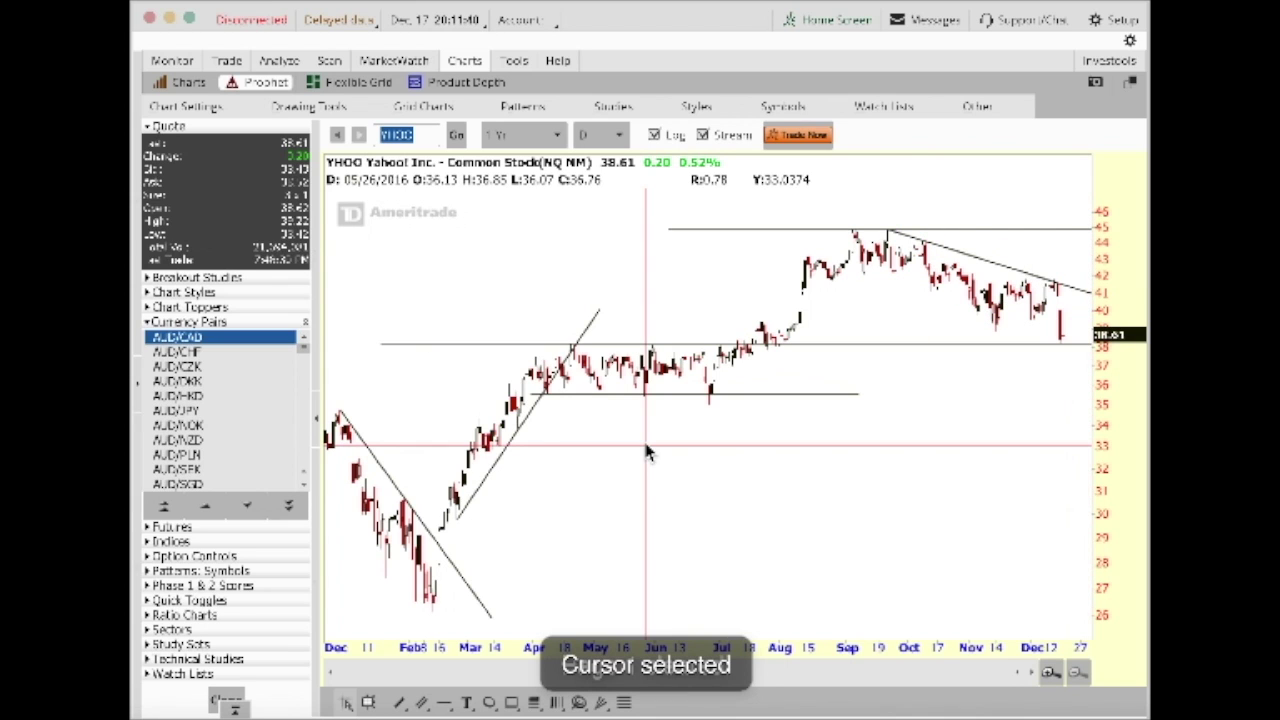